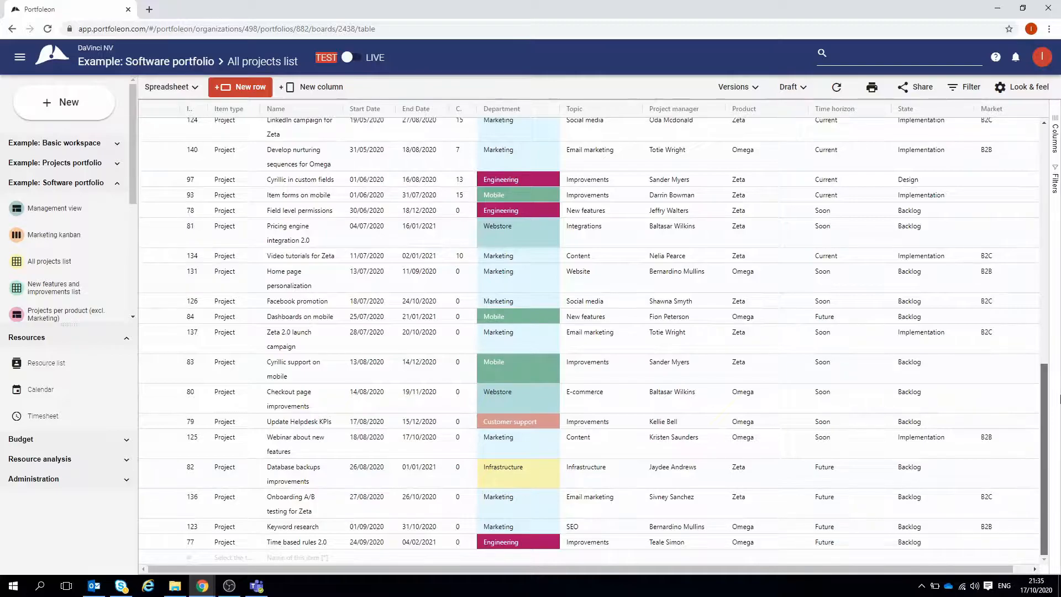
Switch to the All projects list spreadsheet in Google Sheets and highlight its Name to End Date columns, then Department to Project manager.
mouse_move(206, 590)
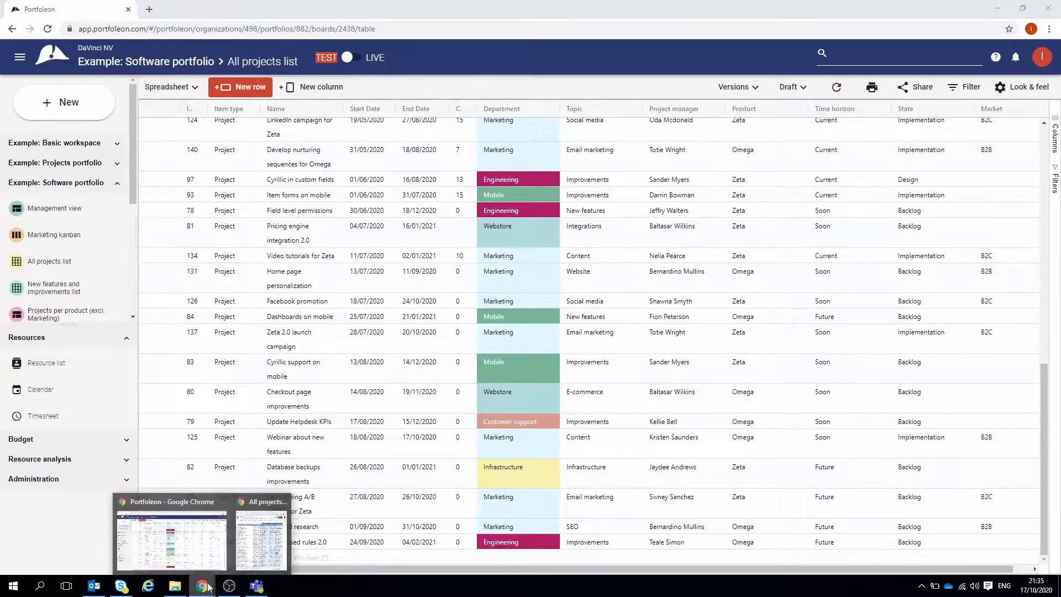
click(261, 539)
drag(719, 123, 798, 121)
drag(872, 120, 983, 123)
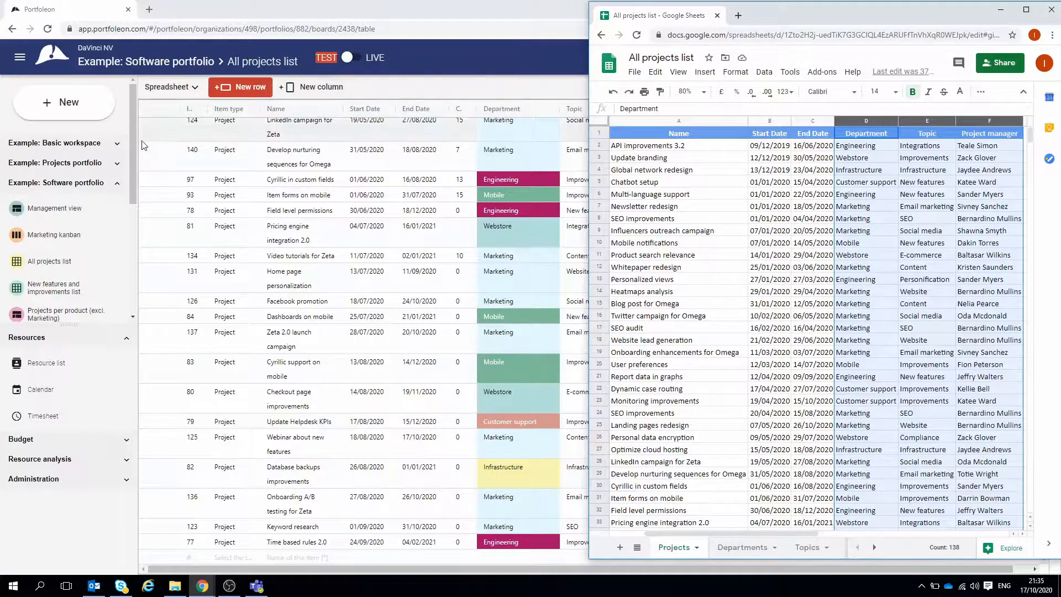
Go to the overview of all boards and create a yellow board named "All projects list" in Example: Projects portfolio.
drag(131, 171, 125, 296)
click(84, 312)
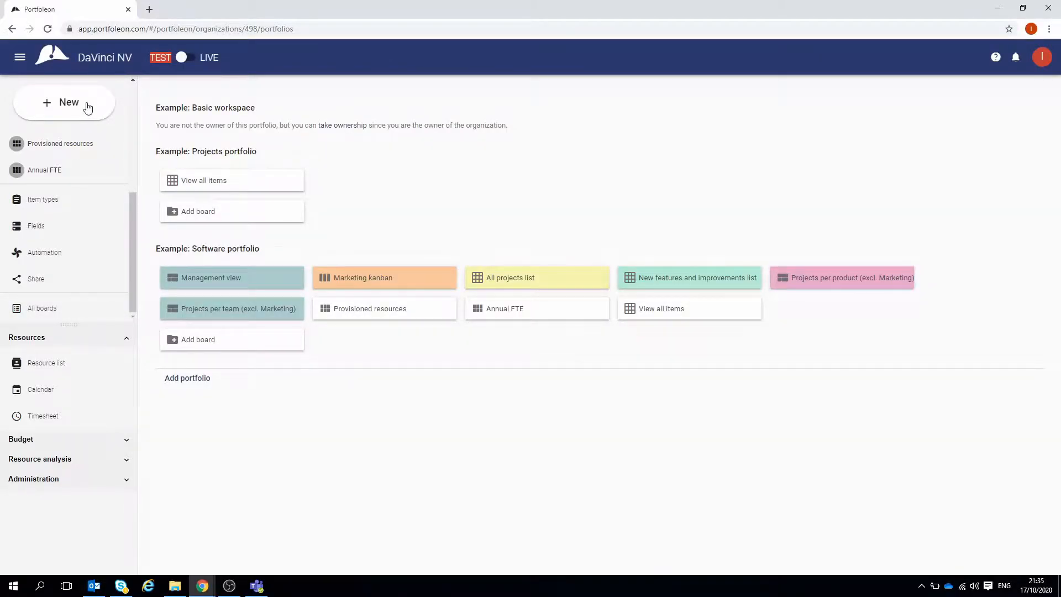
click(87, 108)
mouse_move(97, 140)
click(180, 139)
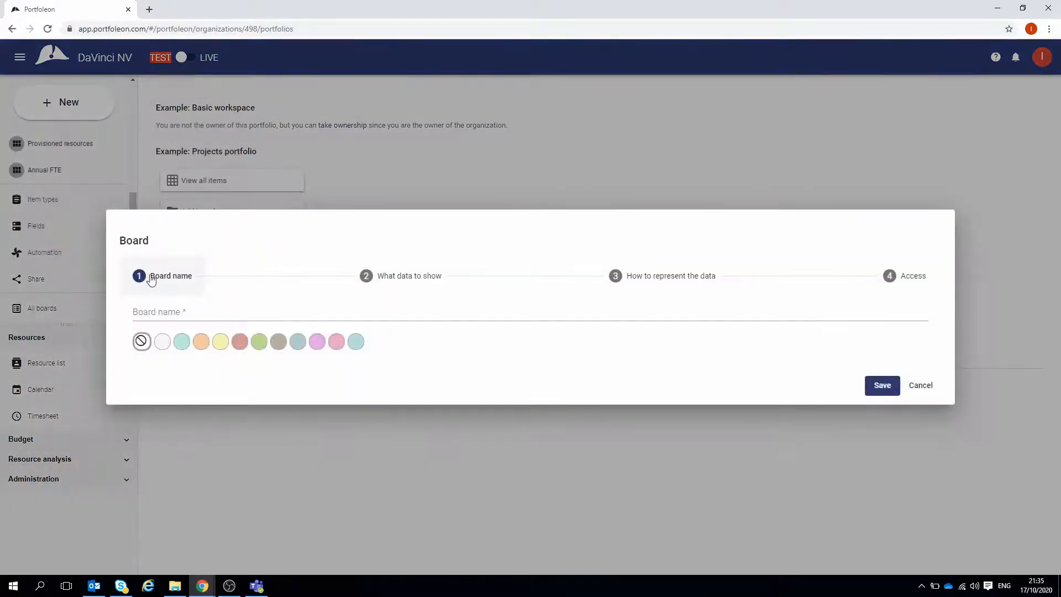
click(152, 313)
text(All projects list)
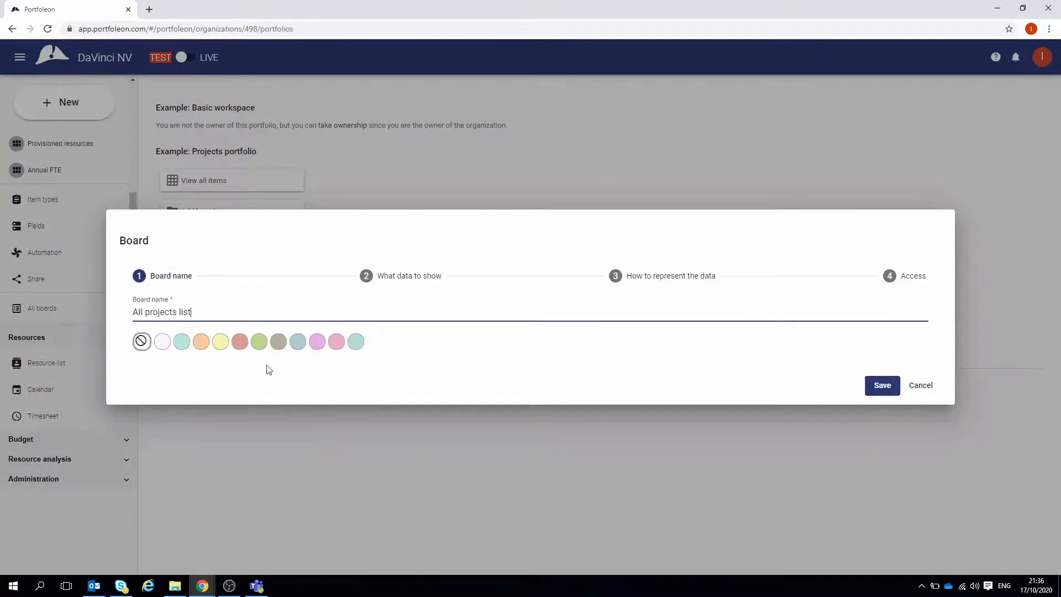
click(220, 341)
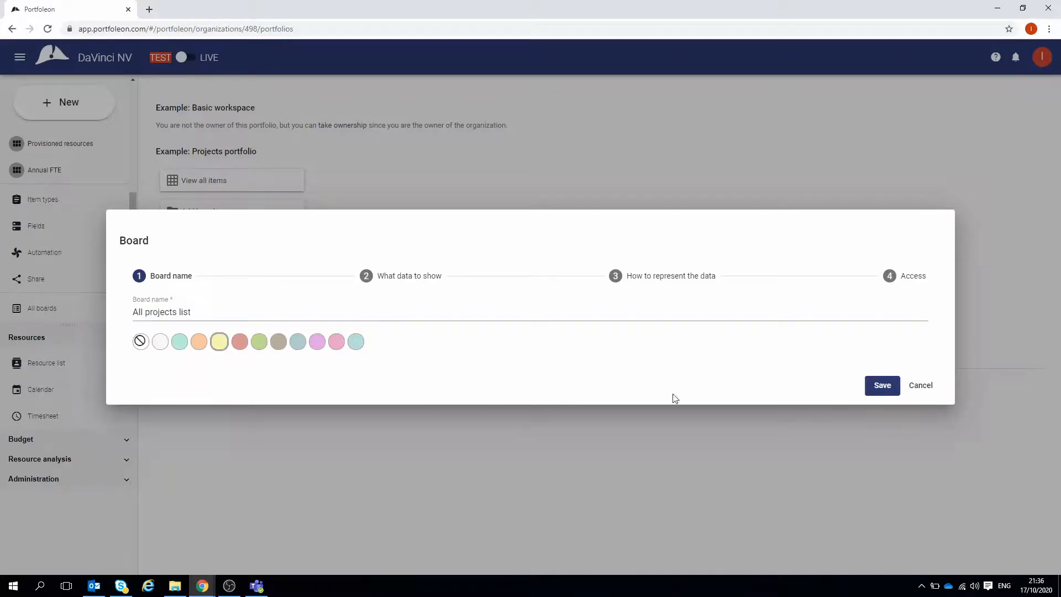
click(881, 387)
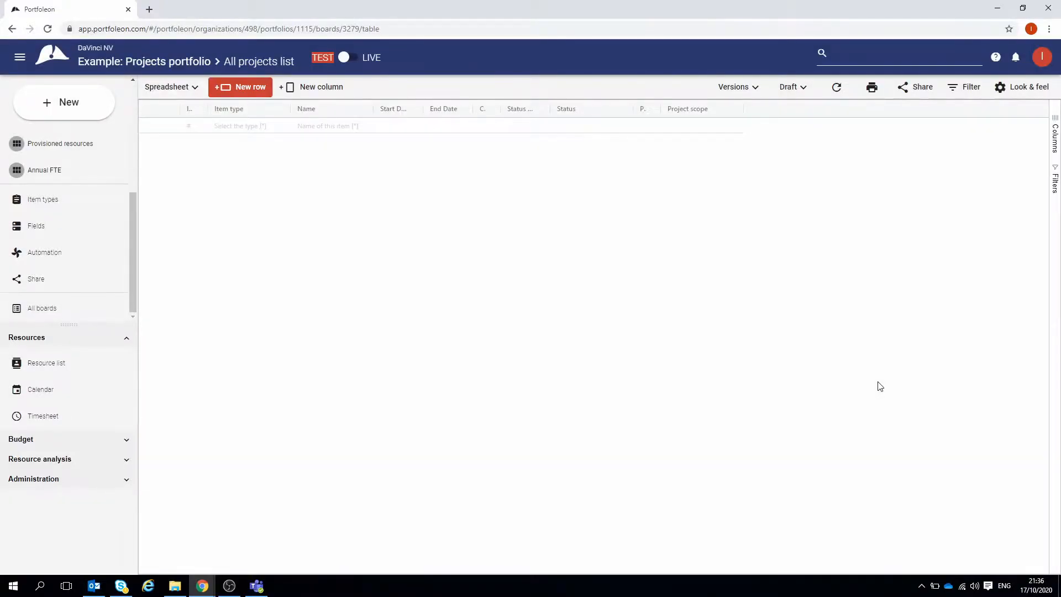
Hide the Complete, %, Status date, Status, Priority and Project scope columns on the new board.
click(1055, 133)
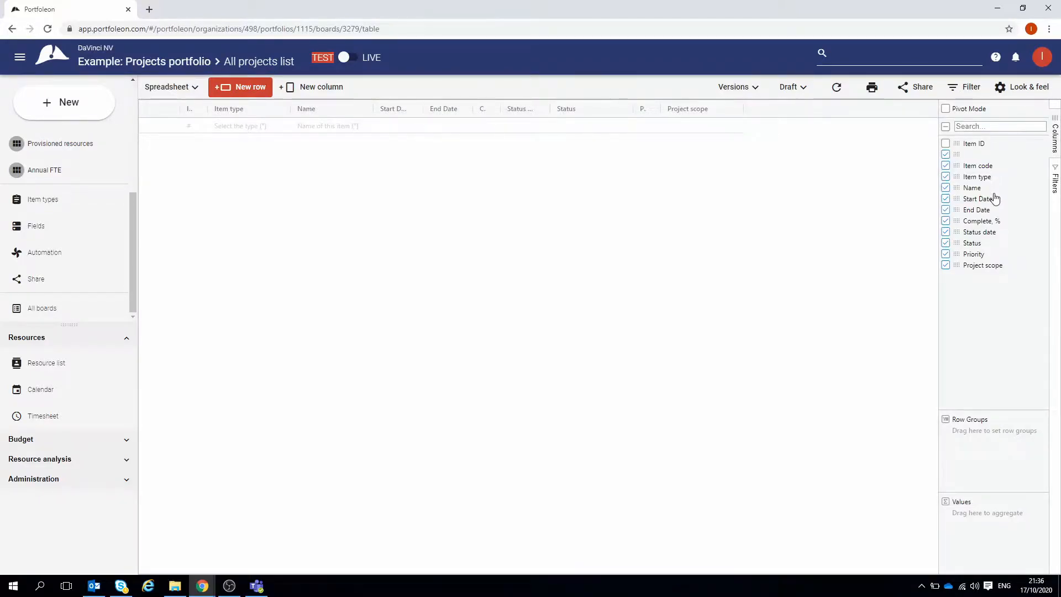
click(946, 222)
click(946, 232)
click(946, 244)
click(946, 254)
click(946, 266)
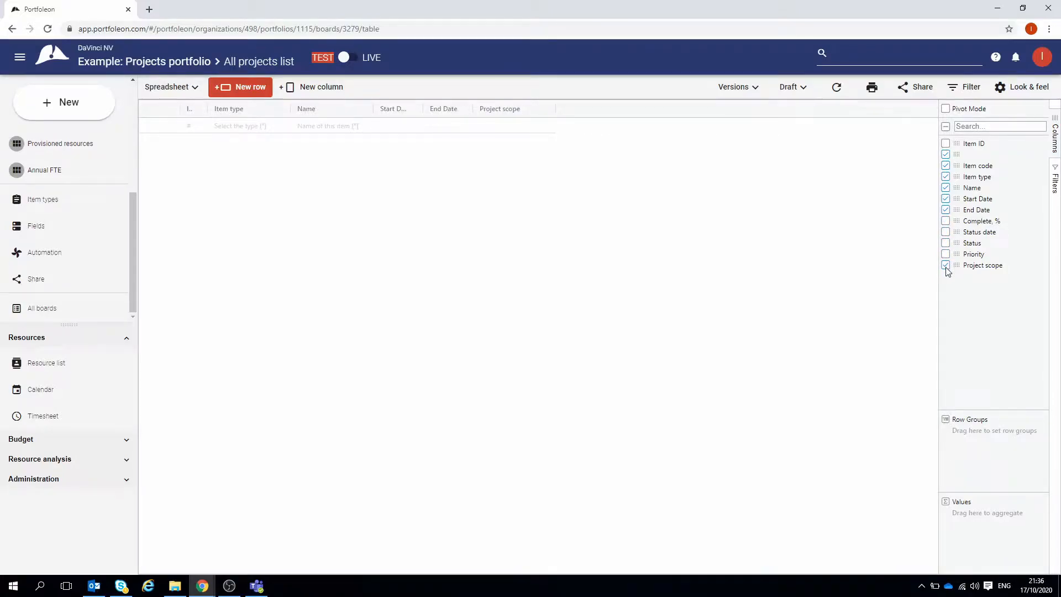
click(1056, 138)
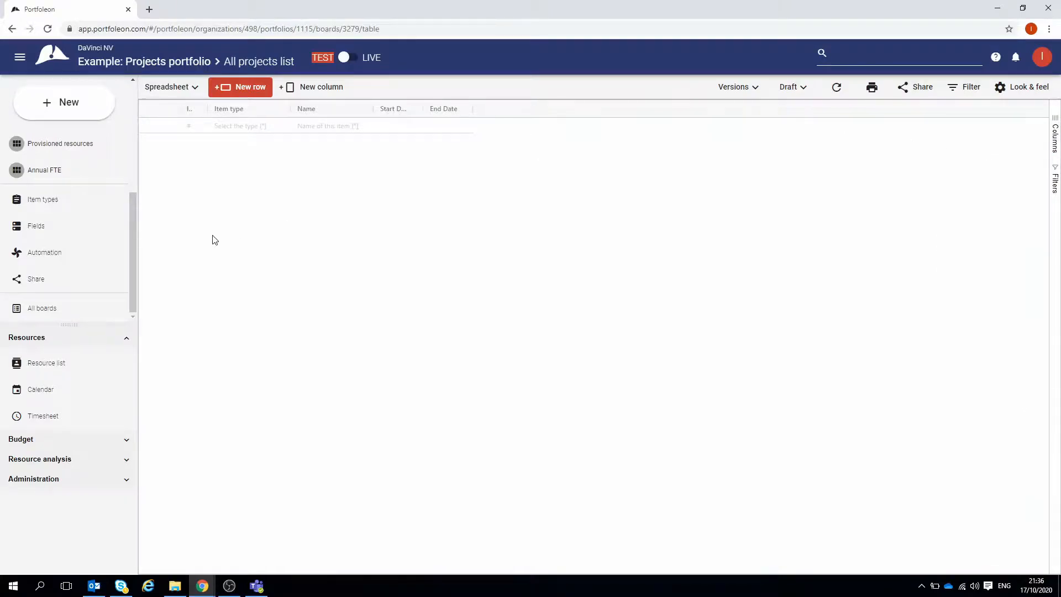
Add a new field named "department" with the caption "Department" and the List data type.
click(320, 87)
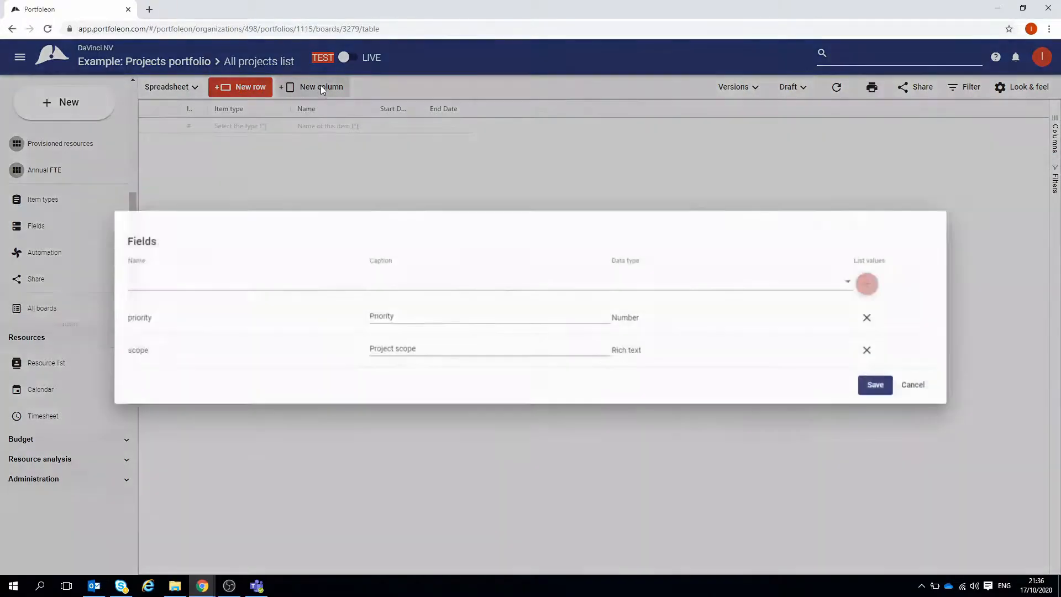
text(d)
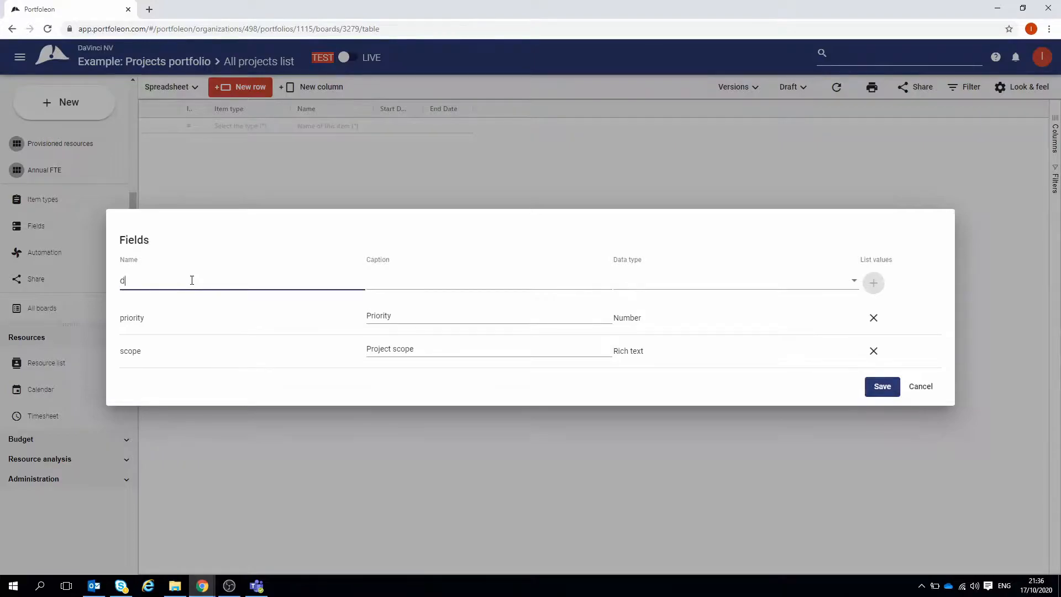
text(epartme)
click(493, 282)
text(Department)
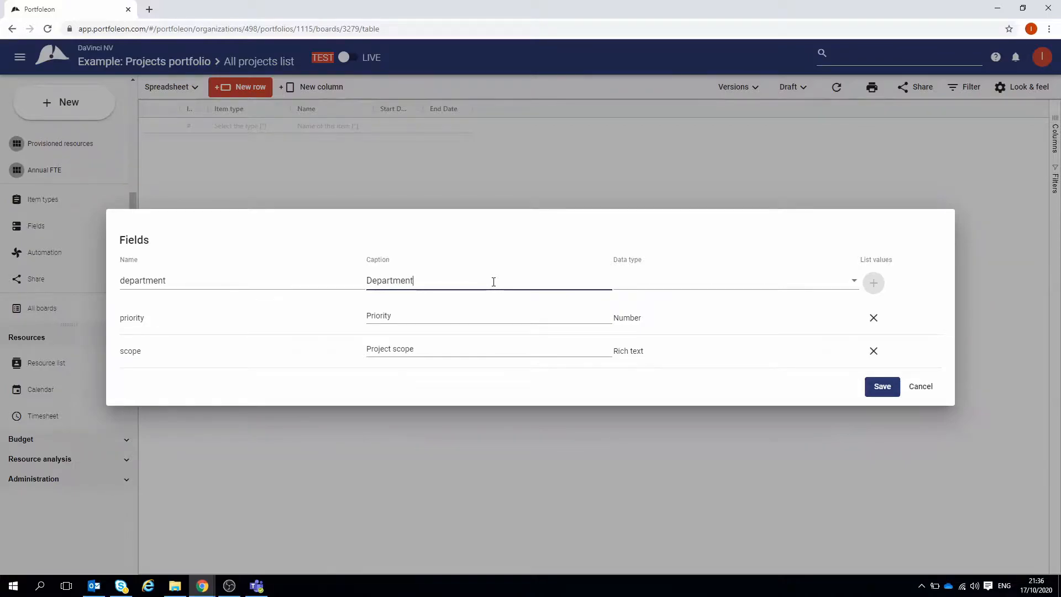
click(707, 289)
click(702, 359)
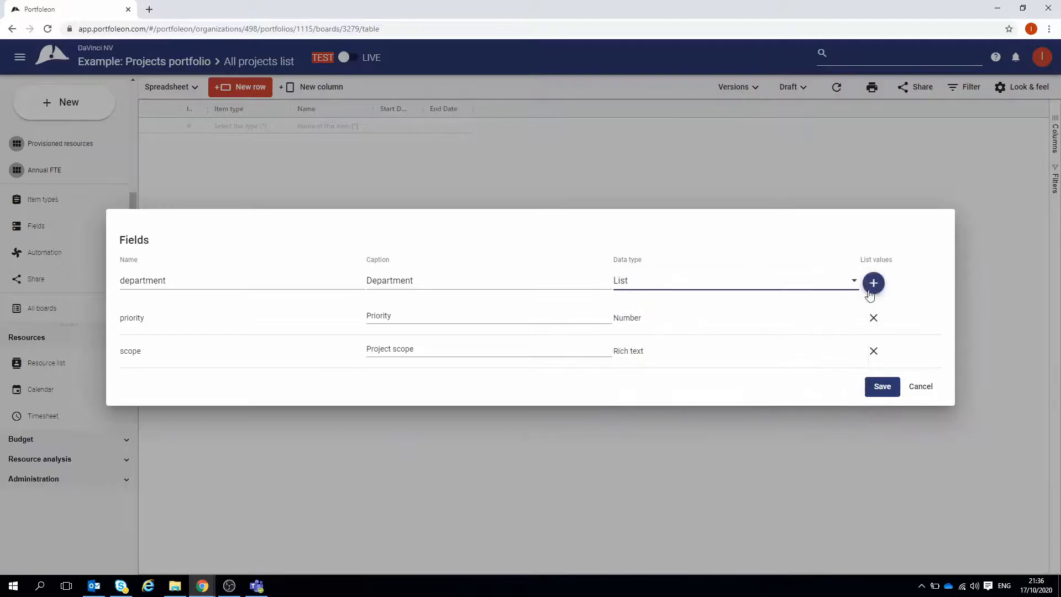
click(874, 283)
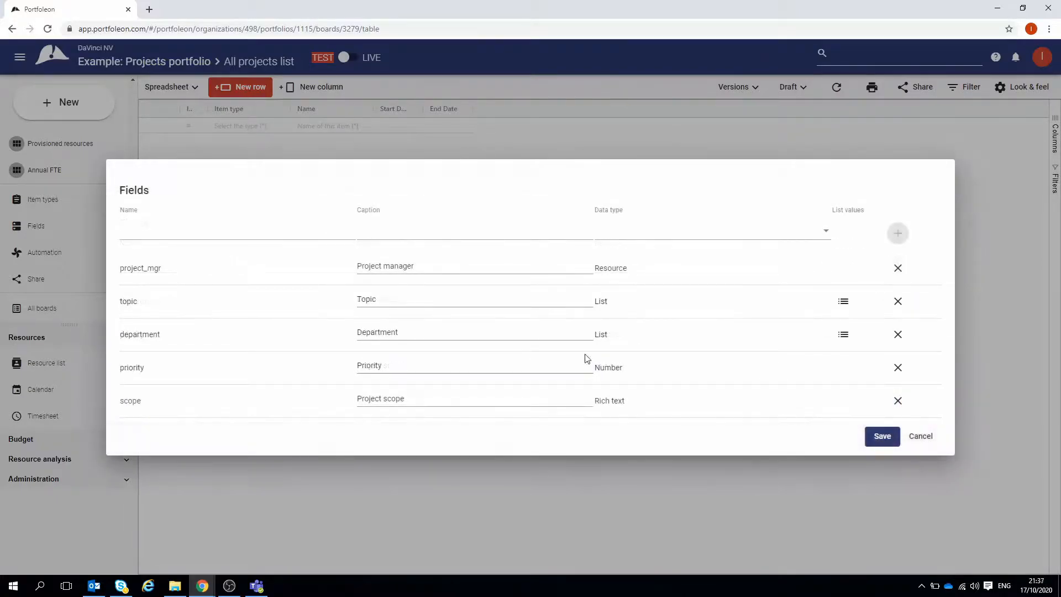
Save the new fields, open the list values for Department, and copy "Engineering" from the Departments sheet in Google Sheets.
click(844, 338)
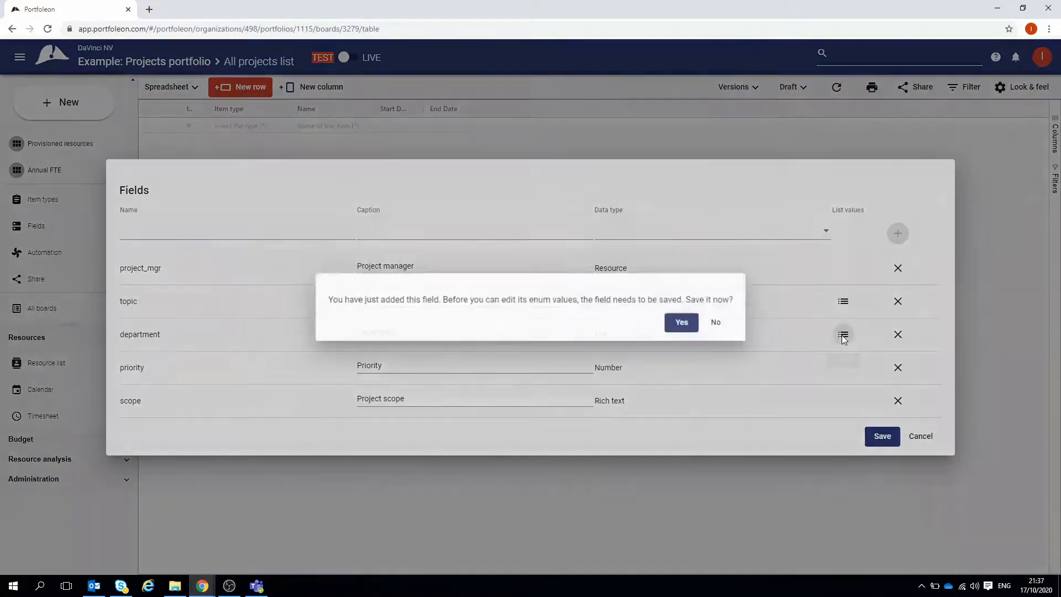
click(687, 323)
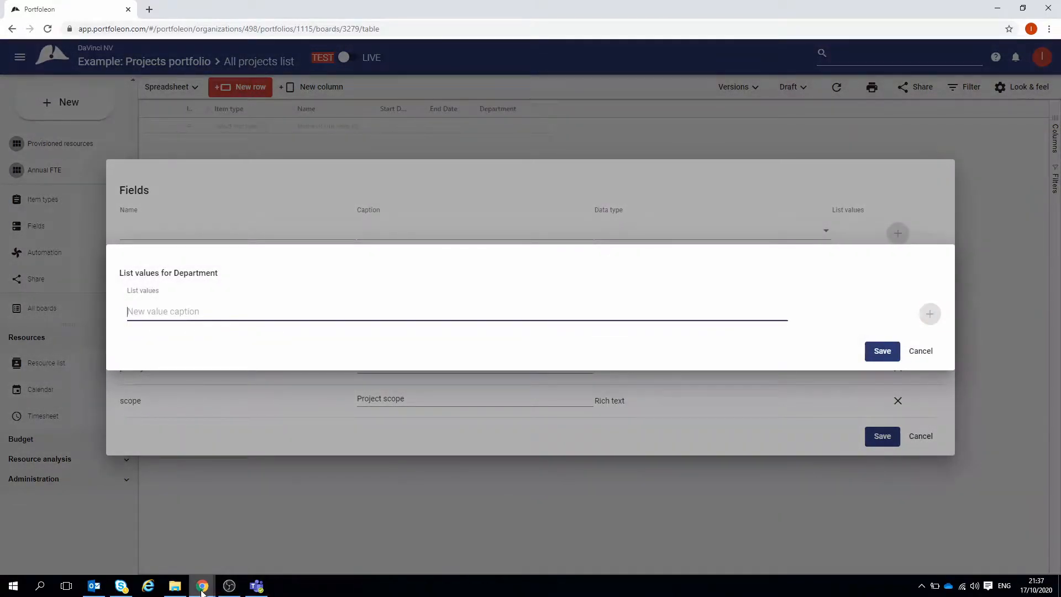
mouse_move(202, 590)
click(263, 550)
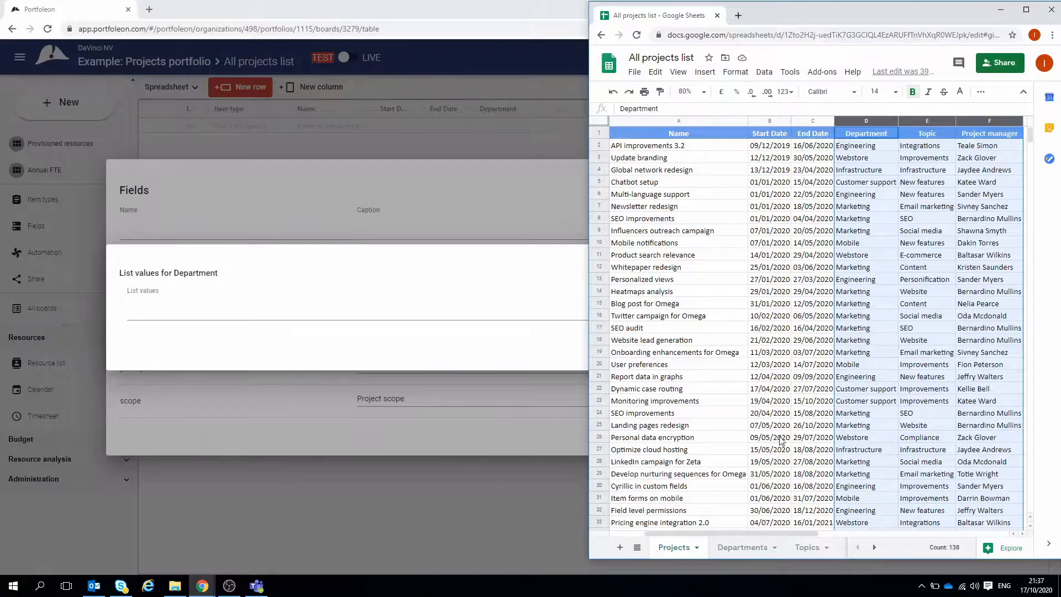
click(743, 548)
click(648, 147)
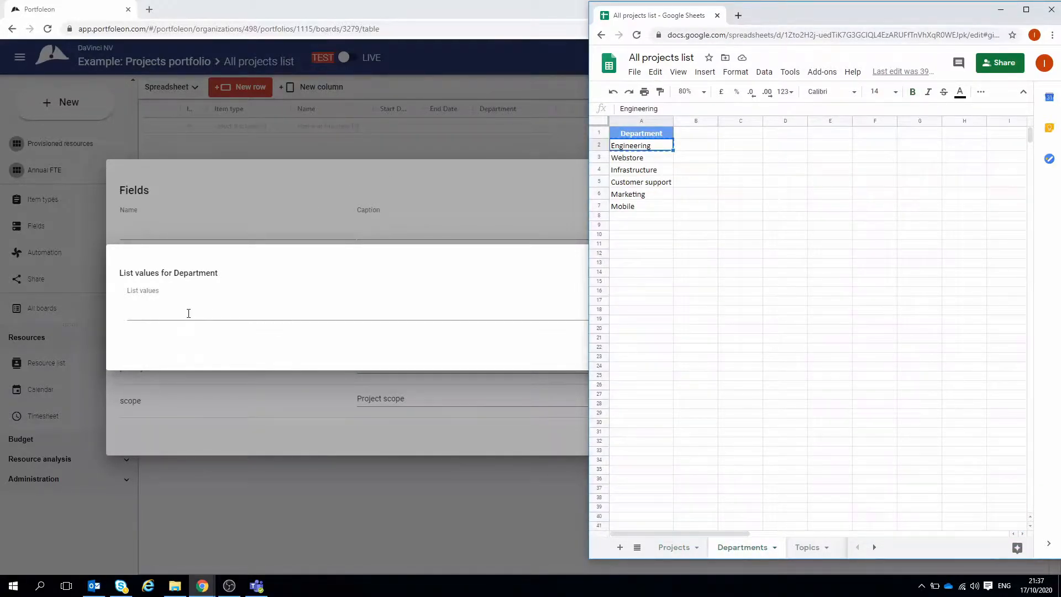
Add Engineering, Webstore, Infrastructure, Customer support, Marketing and Mobile as Department list values, and save the fields.
click(188, 313)
text(Engineering)
click(930, 314)
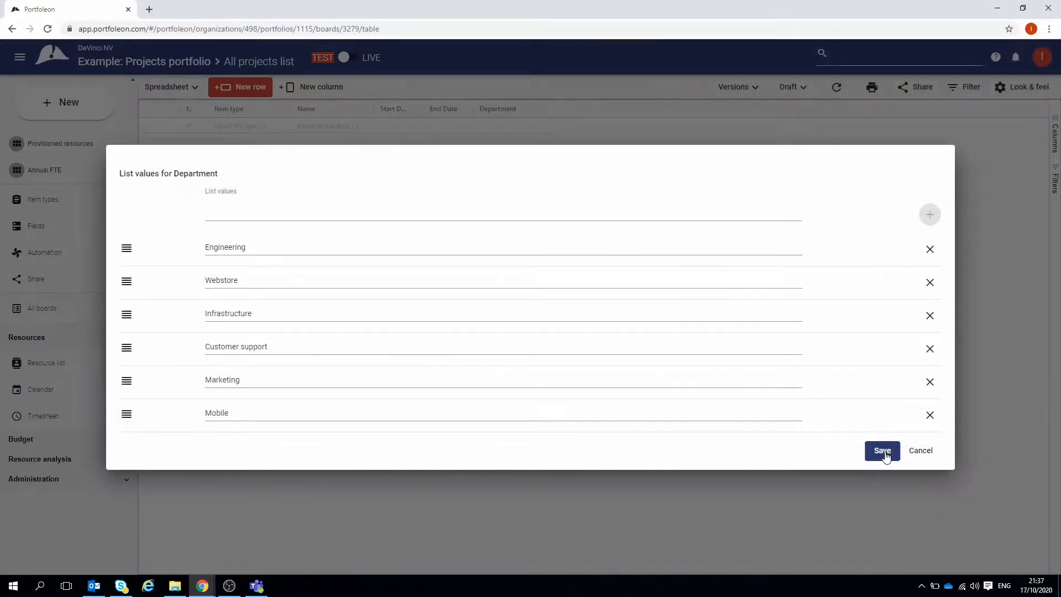
click(883, 451)
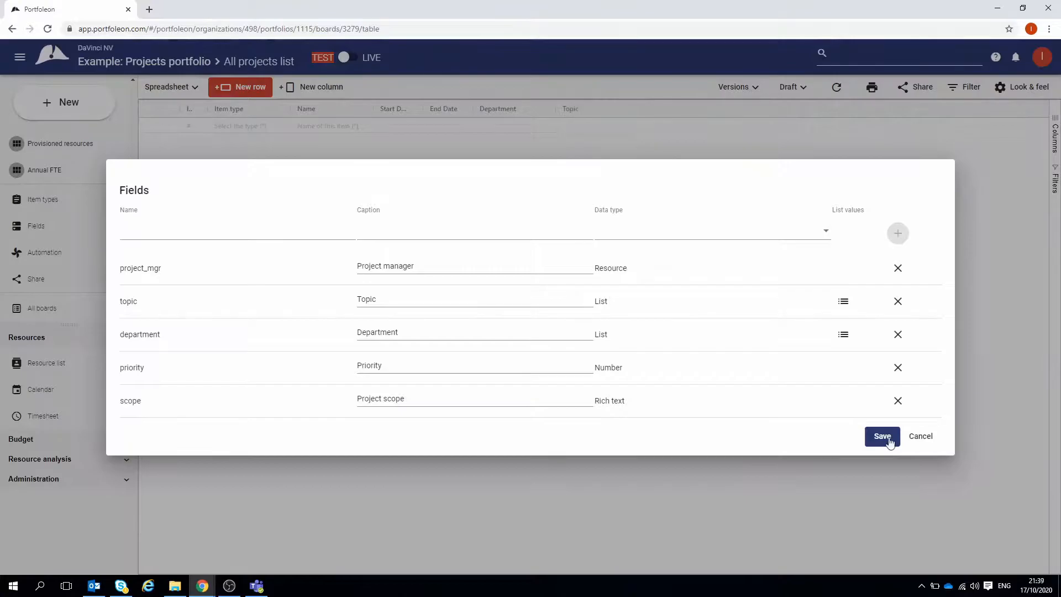
click(889, 440)
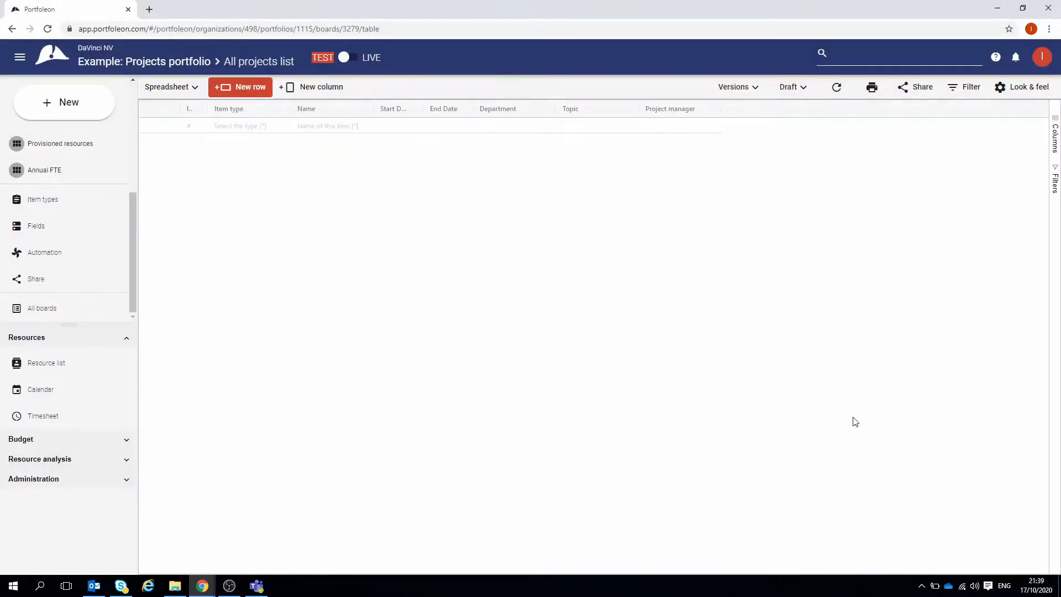
Copy the project rows, Name through Project manager, from the Projects sheet and paste them into the board starting at the empty Name cell.
mouse_move(197, 589)
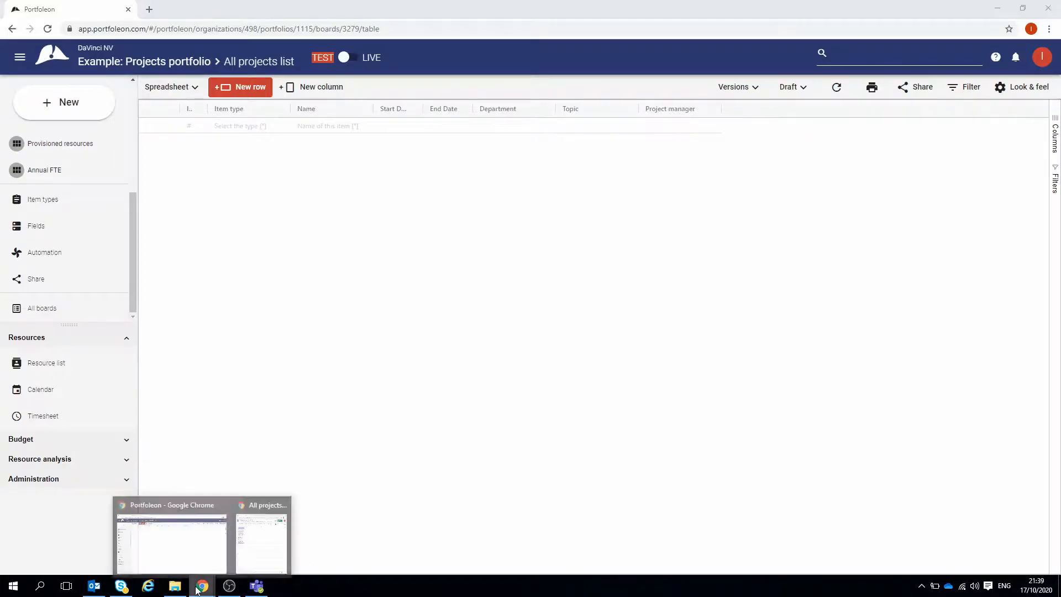
click(261, 545)
click(673, 547)
drag(665, 149, 995, 400)
key(ctrl+c)
click(328, 127)
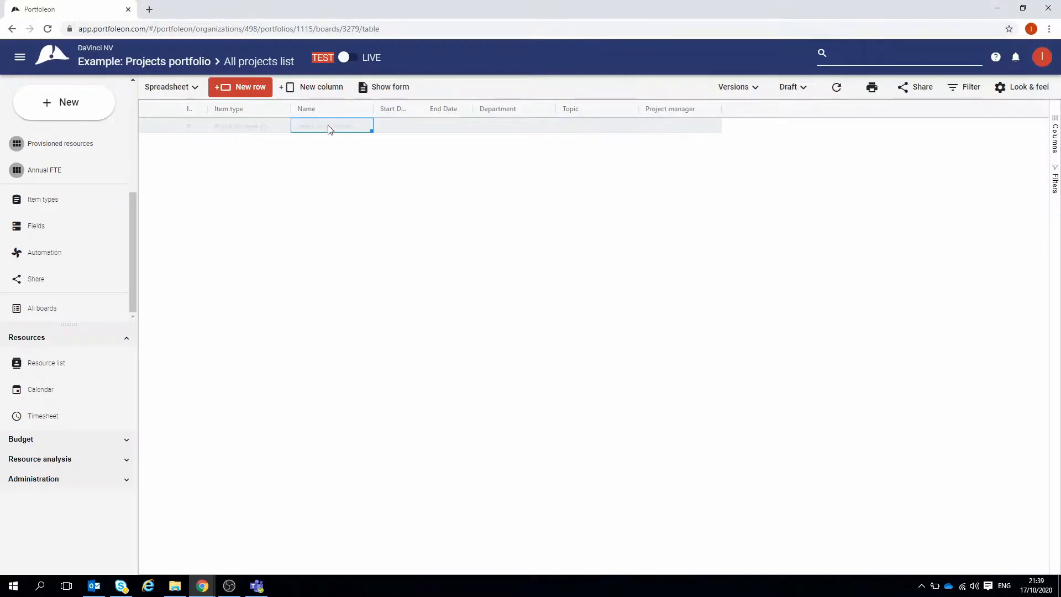
key(ctrl+v)
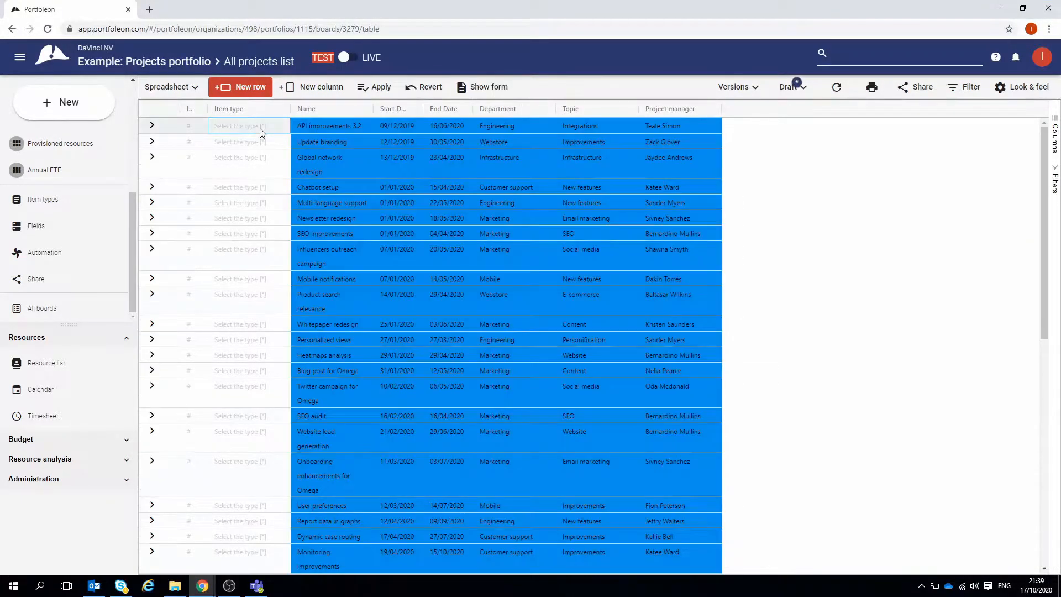
Set the first row's item type to Project and fill it down to all the pasted rows.
click(262, 133)
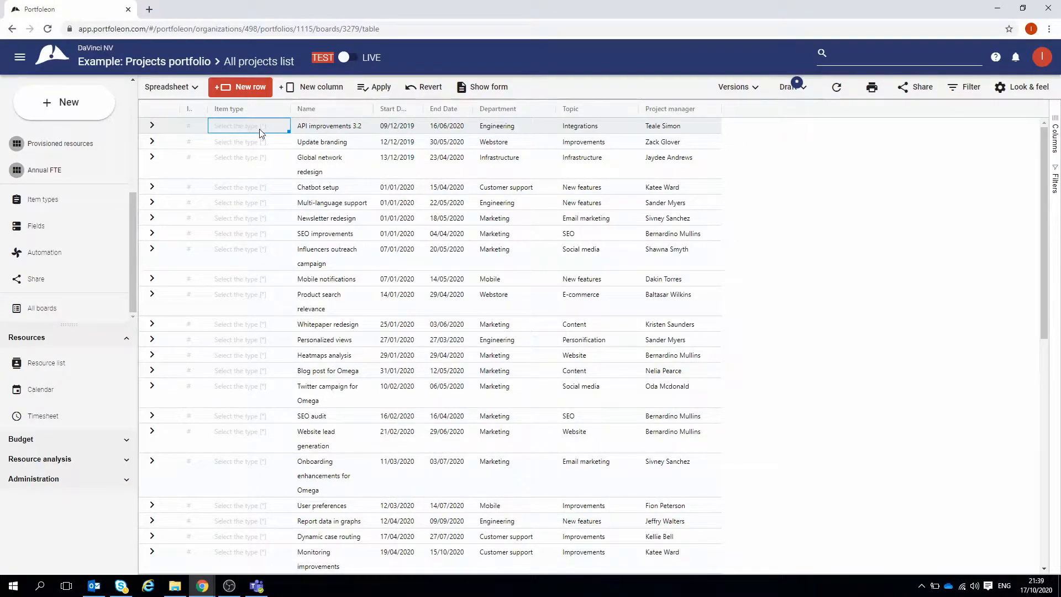
click(261, 131)
click(255, 174)
drag(289, 132, 288, 558)
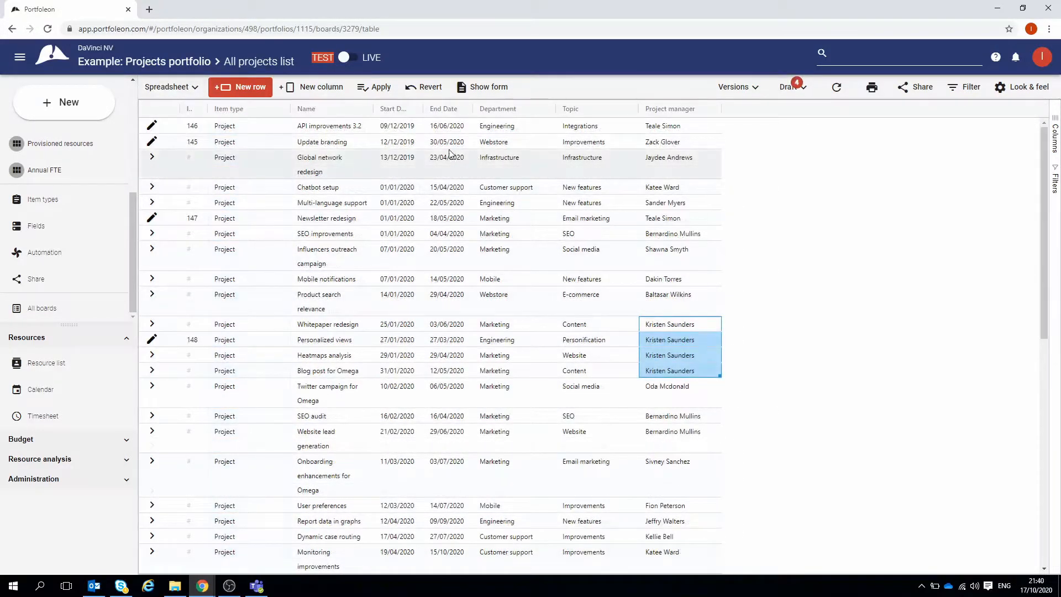
Sort the projects by Department and temporarily filter the Topic column to Integrations and Improvements.
click(535, 114)
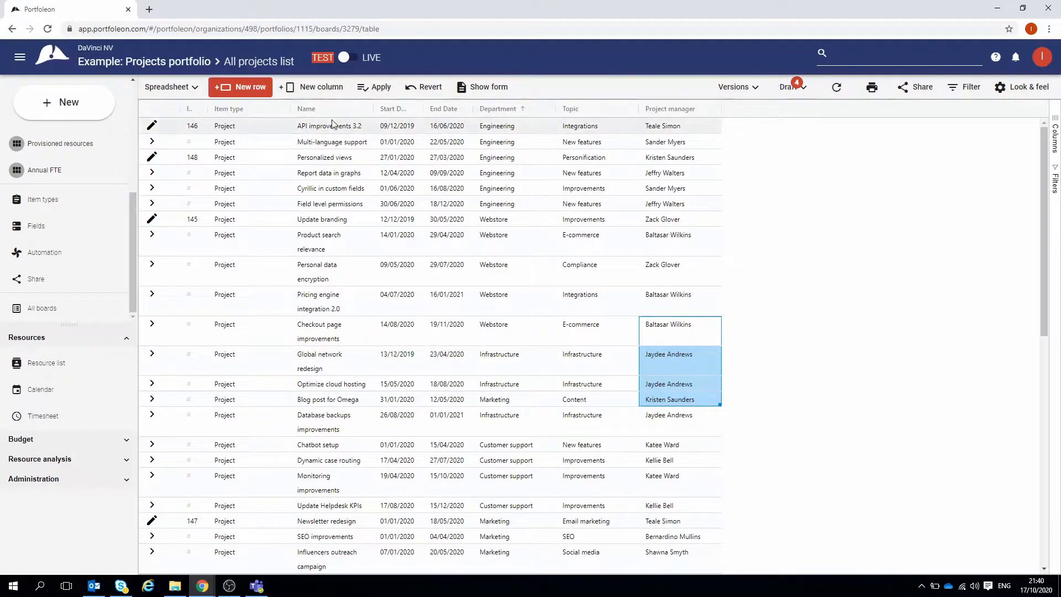
click(631, 109)
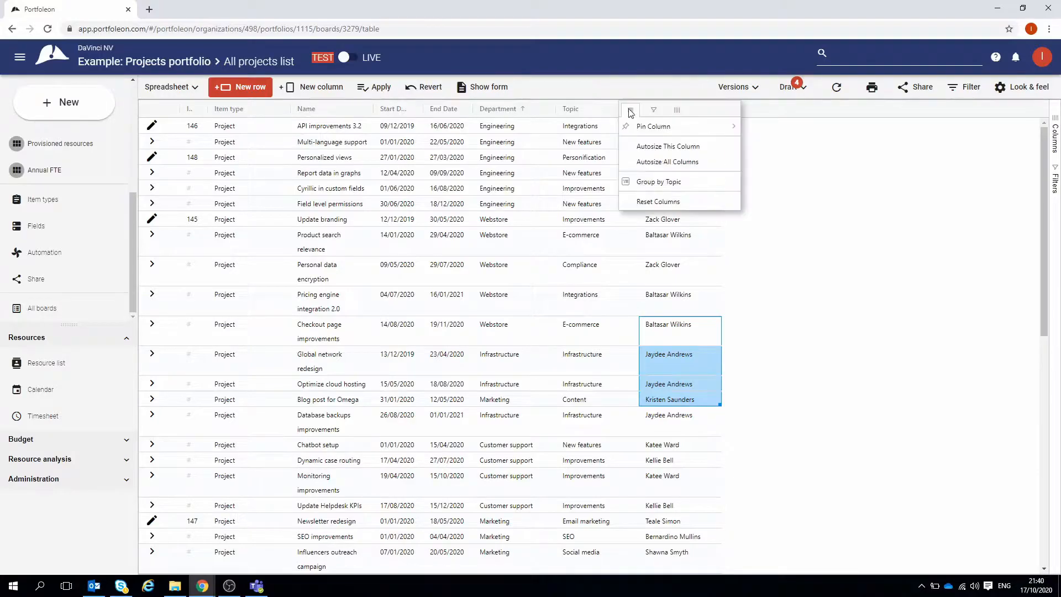
click(656, 110)
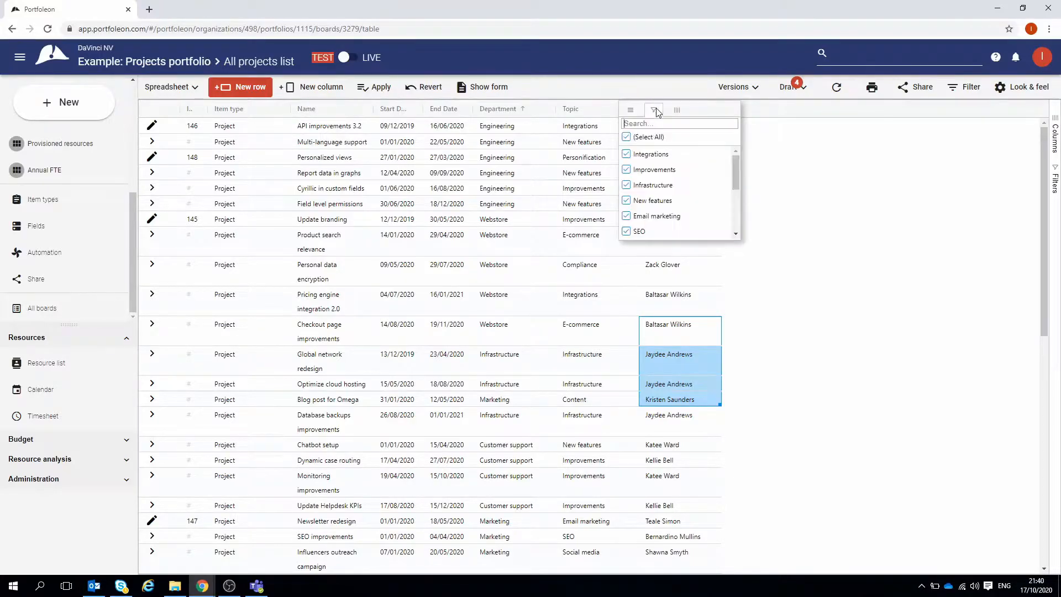
click(626, 137)
click(627, 155)
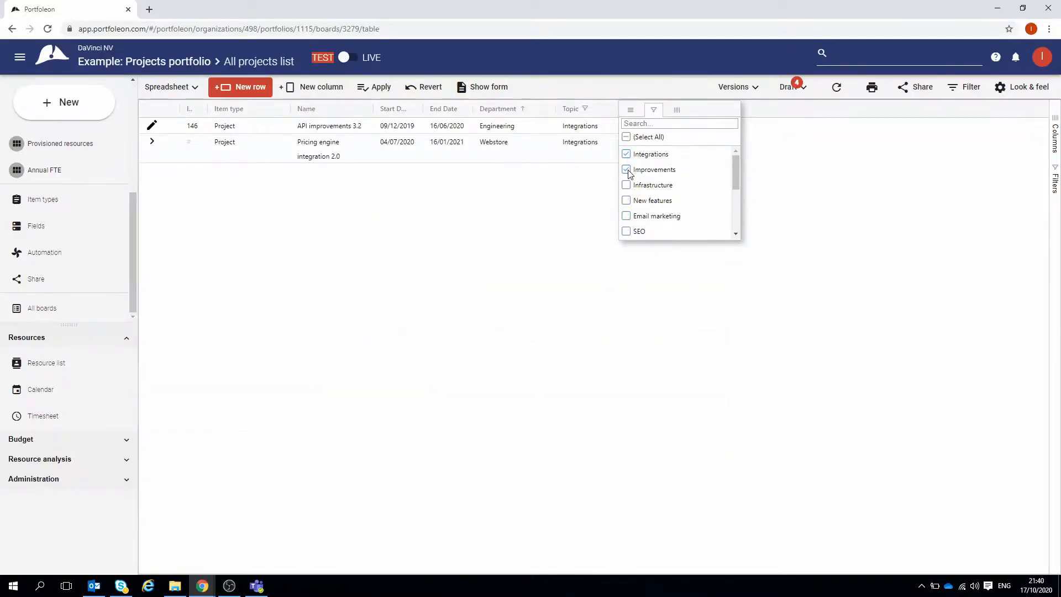
click(627, 169)
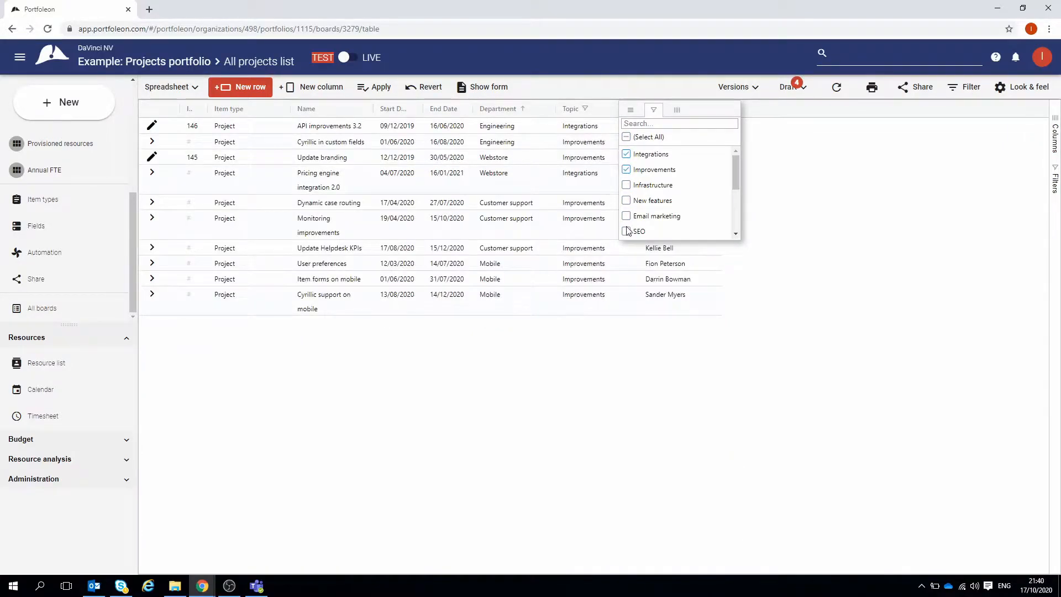
click(628, 138)
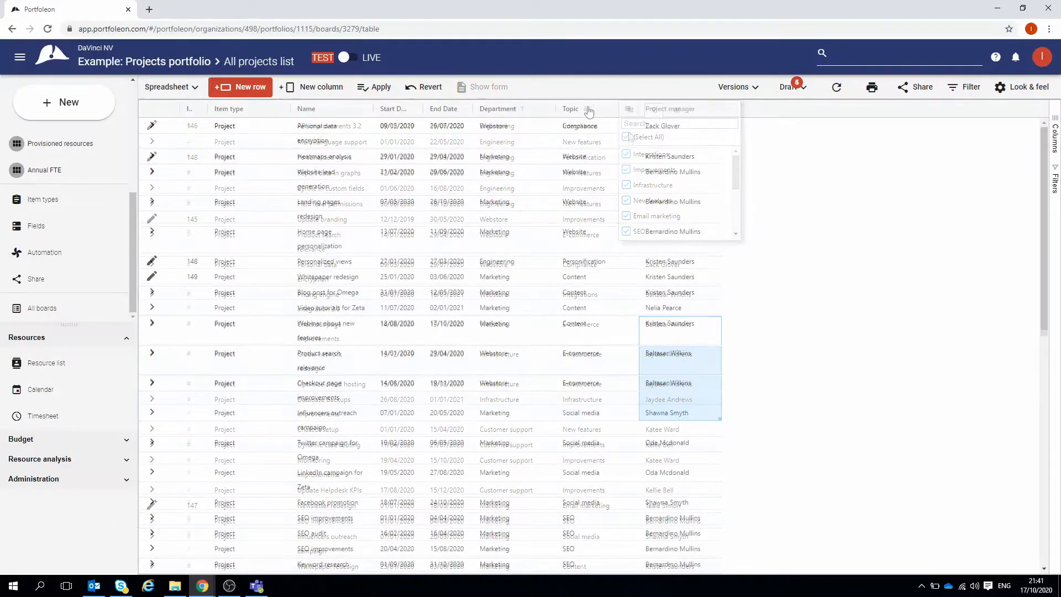
Add a Project row "Time based rules 2.0" at the list's end, 23/09/2020 to 20/02/2021, department Engineering, topic Improvements, with a project manager.
scroll(482, 205, down, 10)
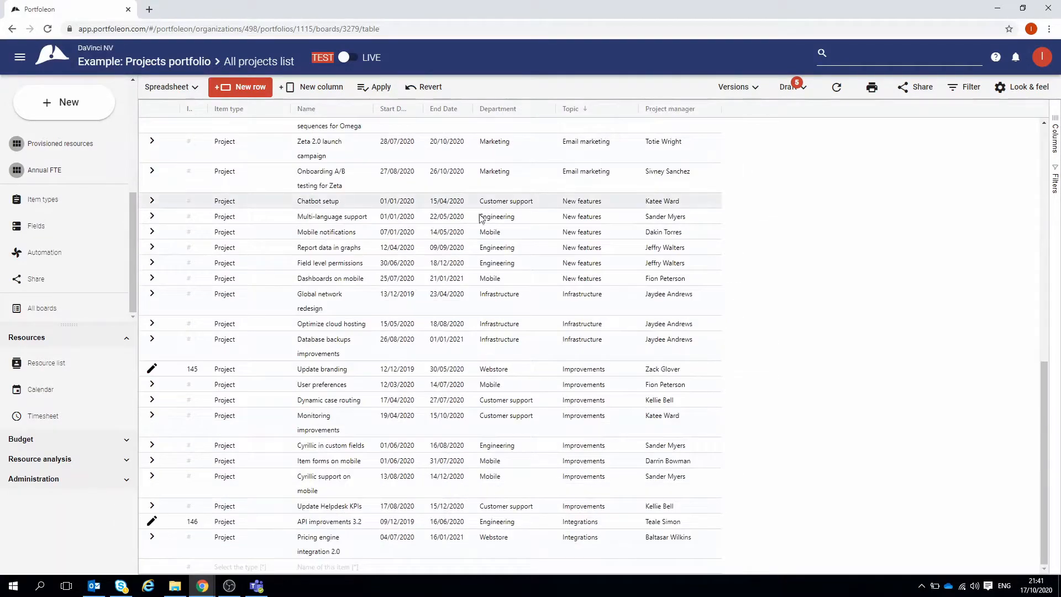
click(238, 566)
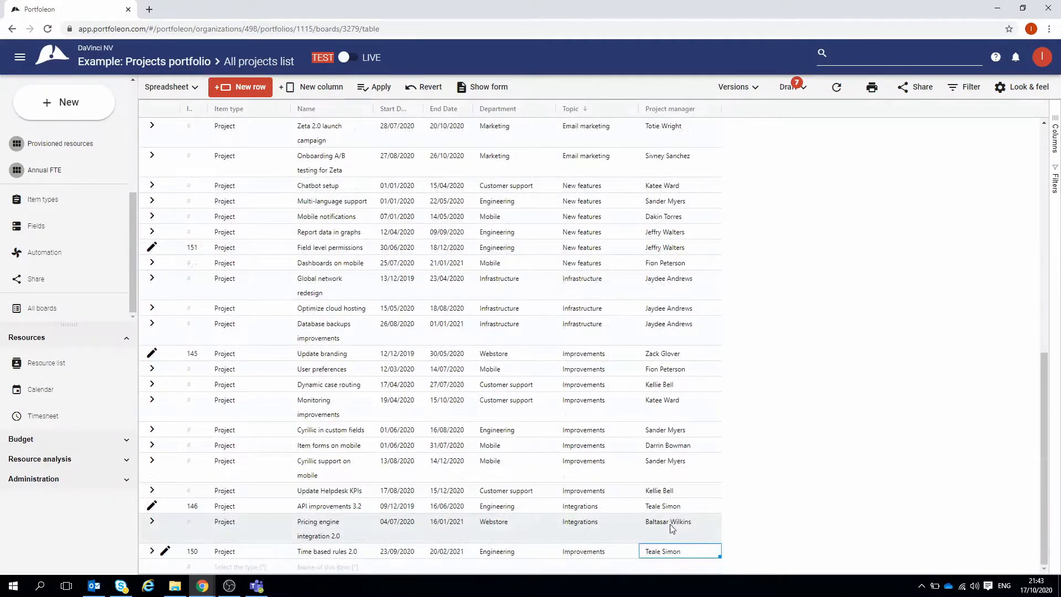
Configure the Project item form to show Department in the right zone and Topic and Project manager in the left zone.
click(250, 87)
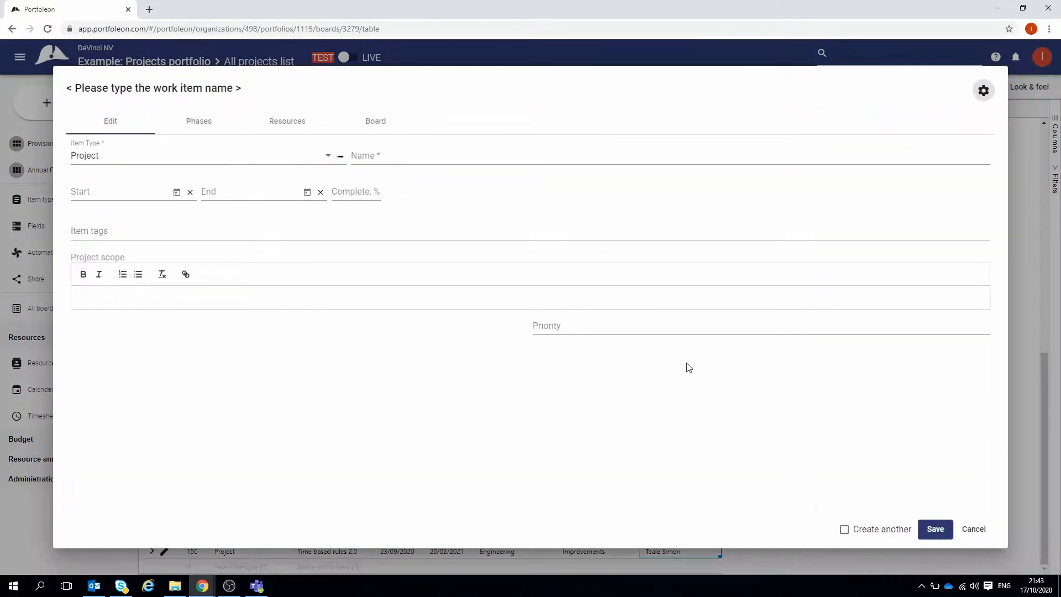
click(984, 90)
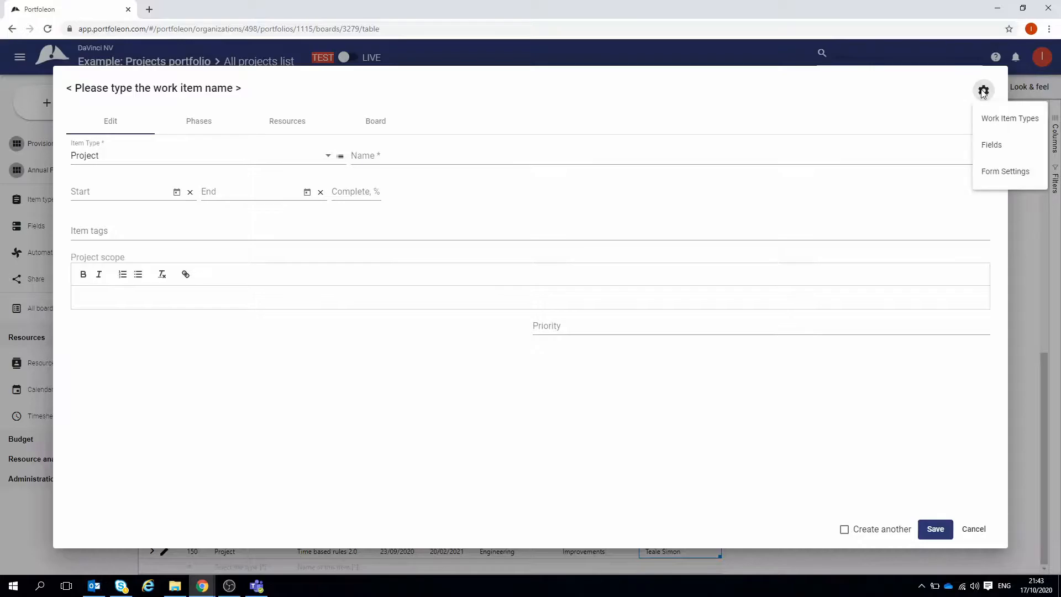
click(1003, 172)
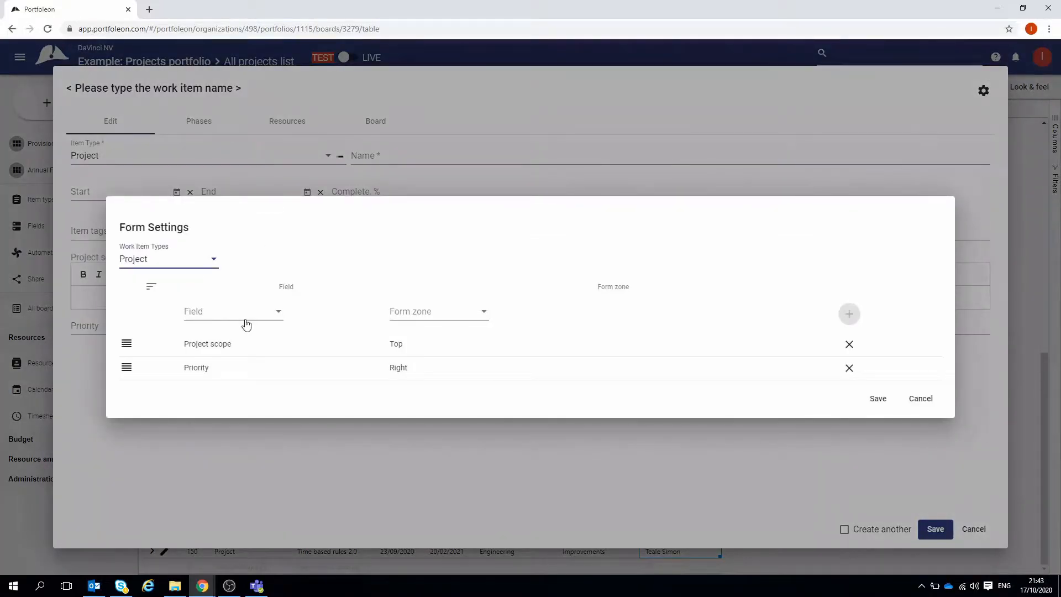
click(239, 313)
click(239, 366)
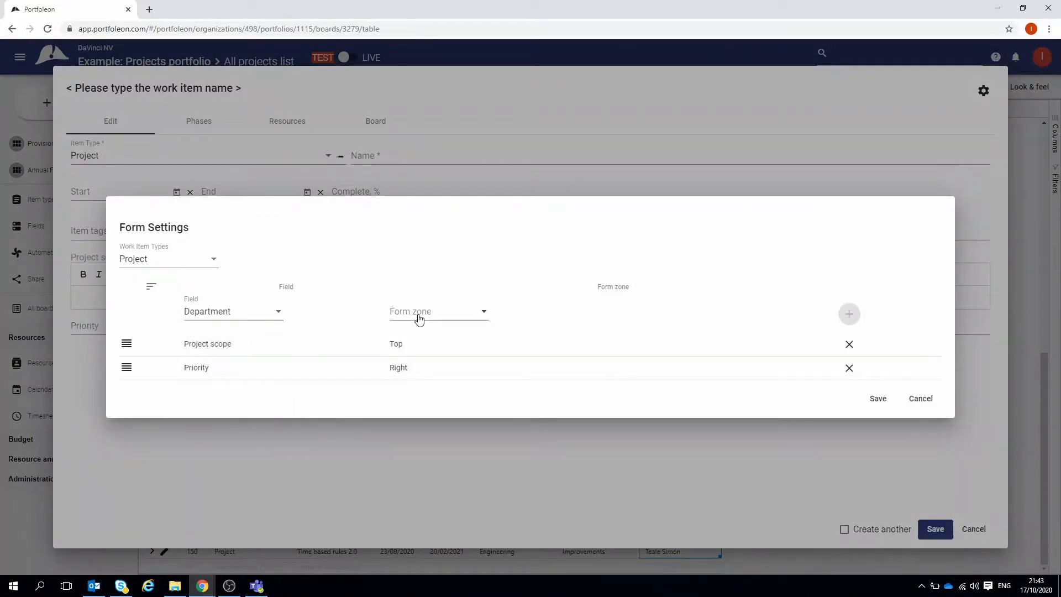
click(420, 320)
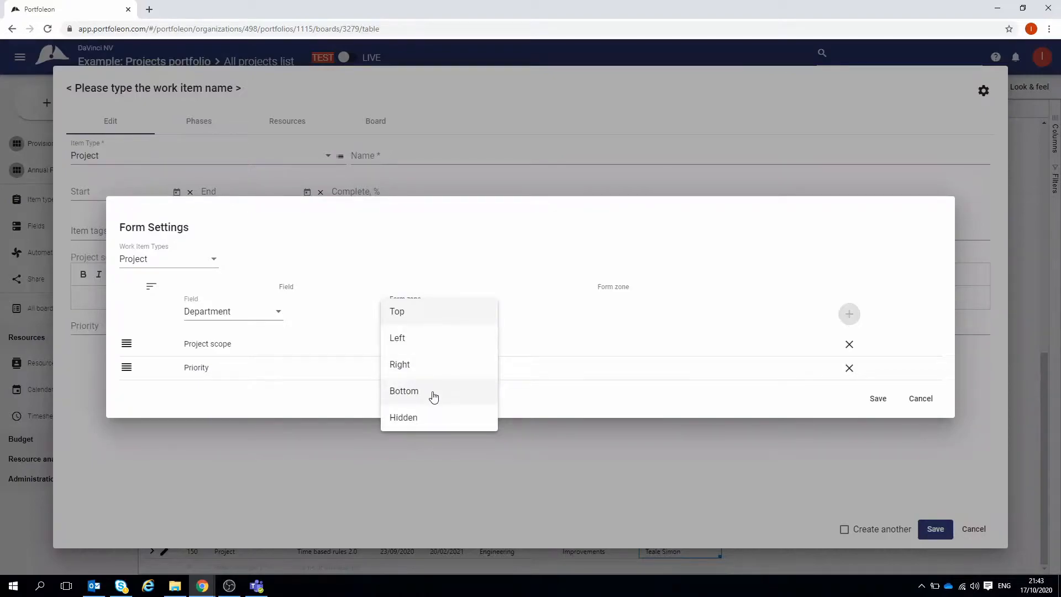
click(425, 372)
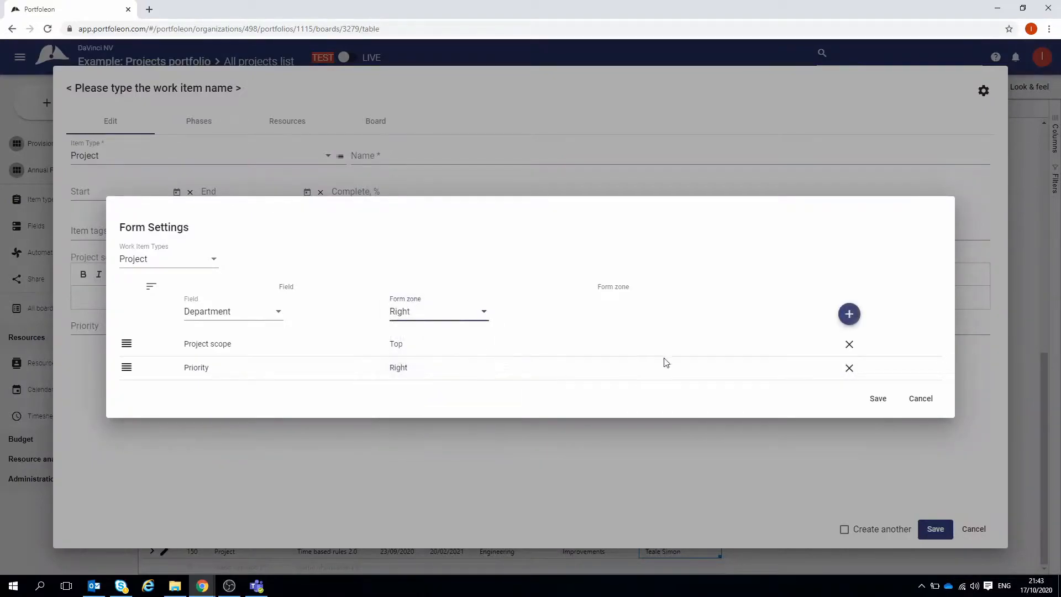
click(849, 313)
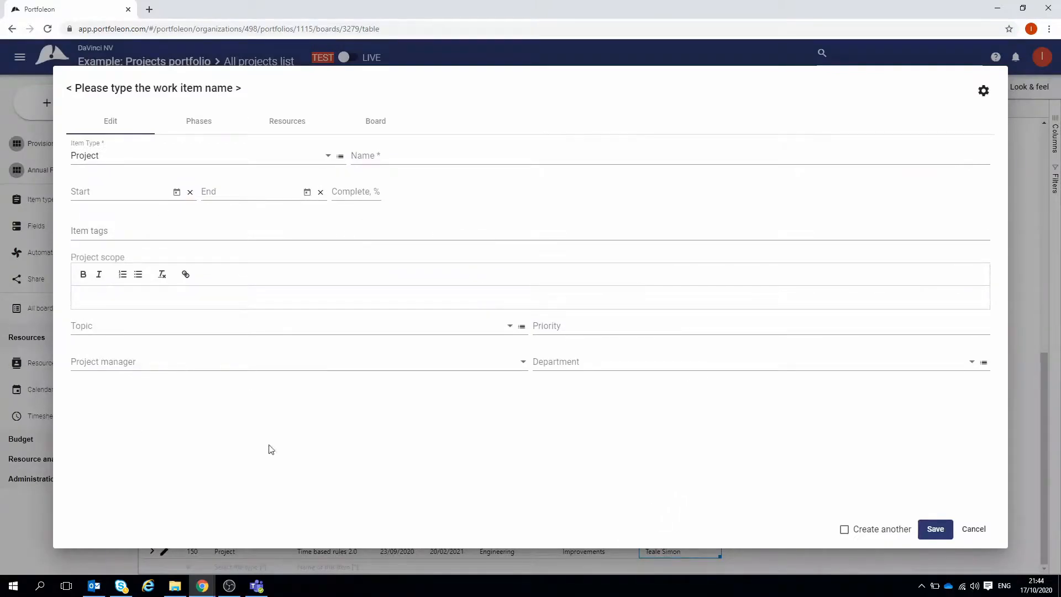
click(978, 529)
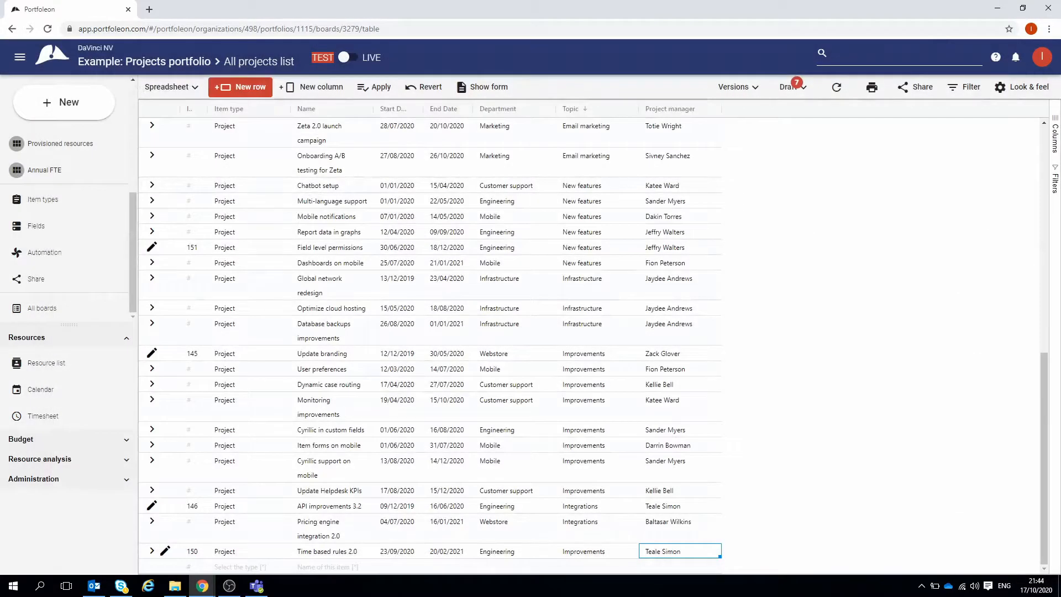
View the item form of the "Dynamic case routing" project and close it without saving.
double_click(276, 387)
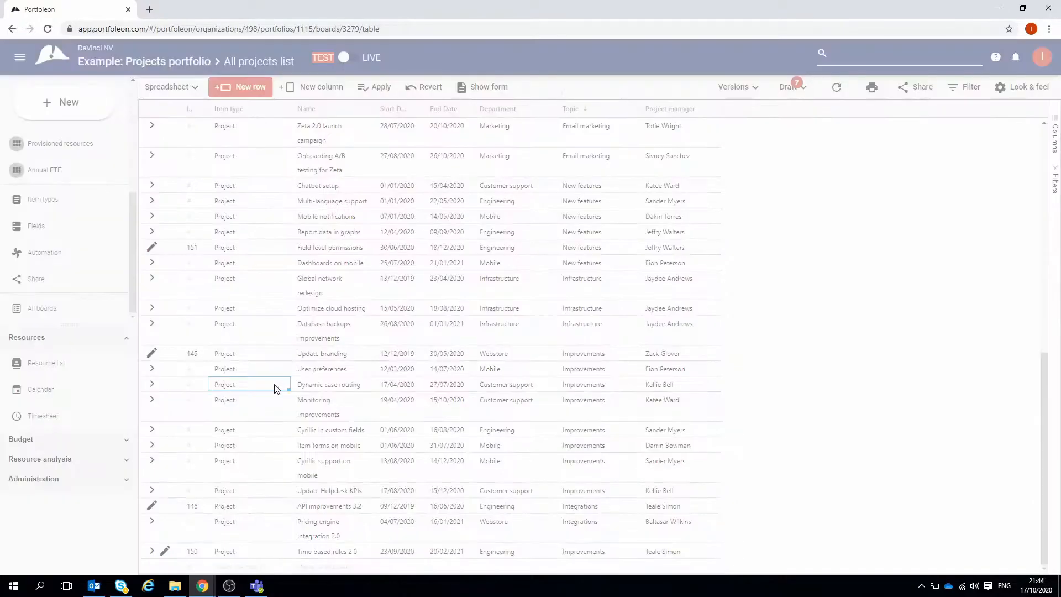
click(483, 88)
click(974, 530)
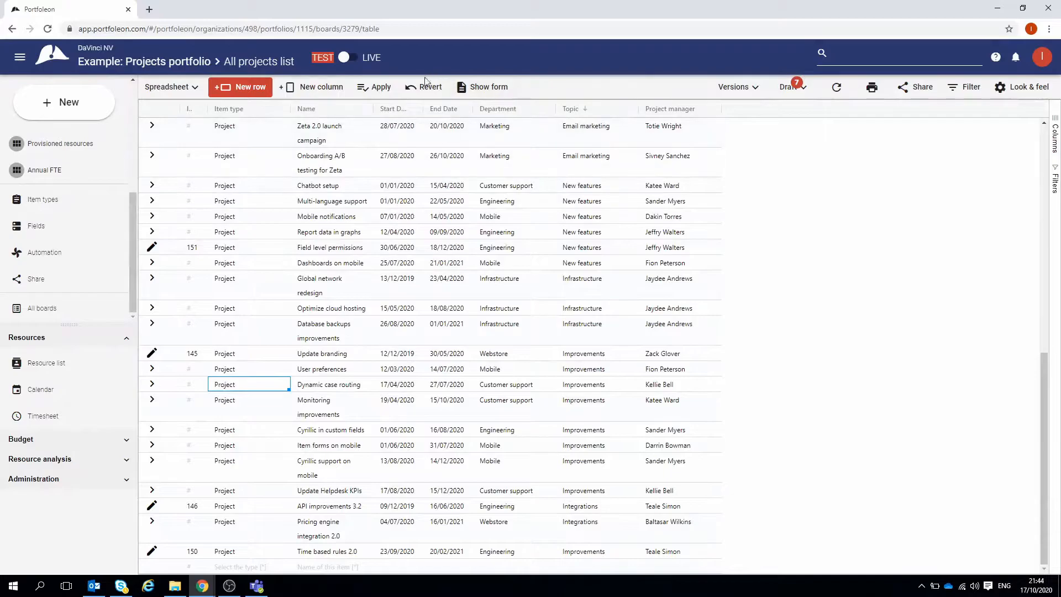
Apply the pending spreadsheet rows to the draft and submit the draft revision with an empty comment.
click(378, 88)
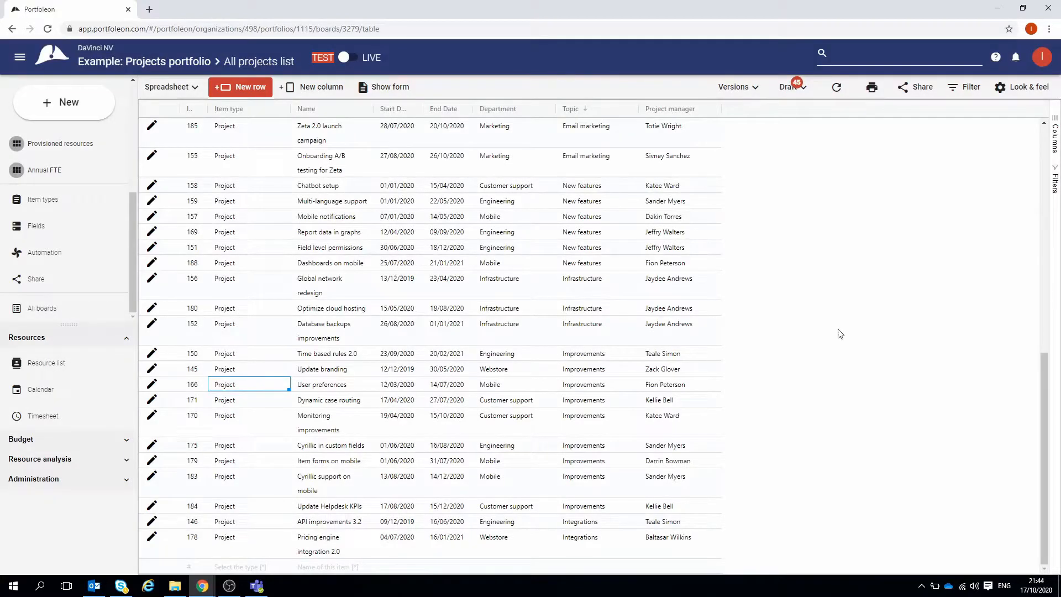
click(809, 98)
click(808, 114)
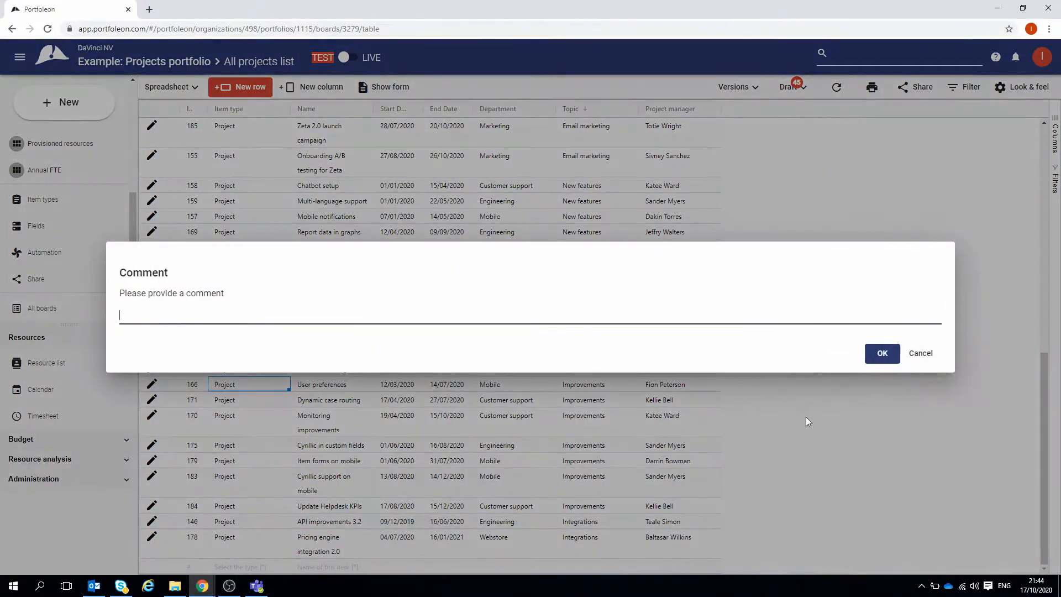
click(882, 354)
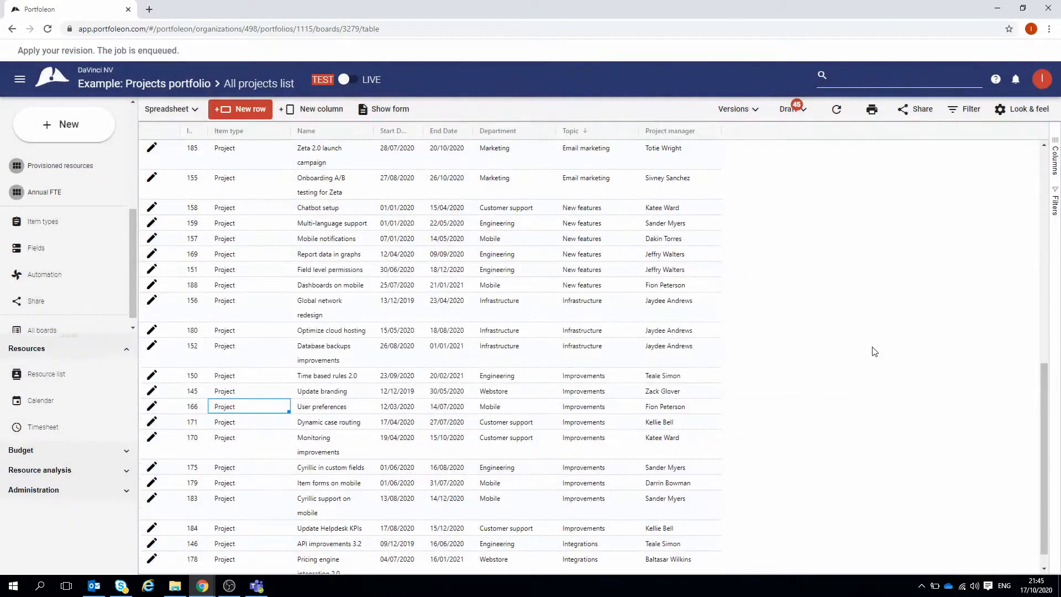
scroll(1044, 233, down, 5)
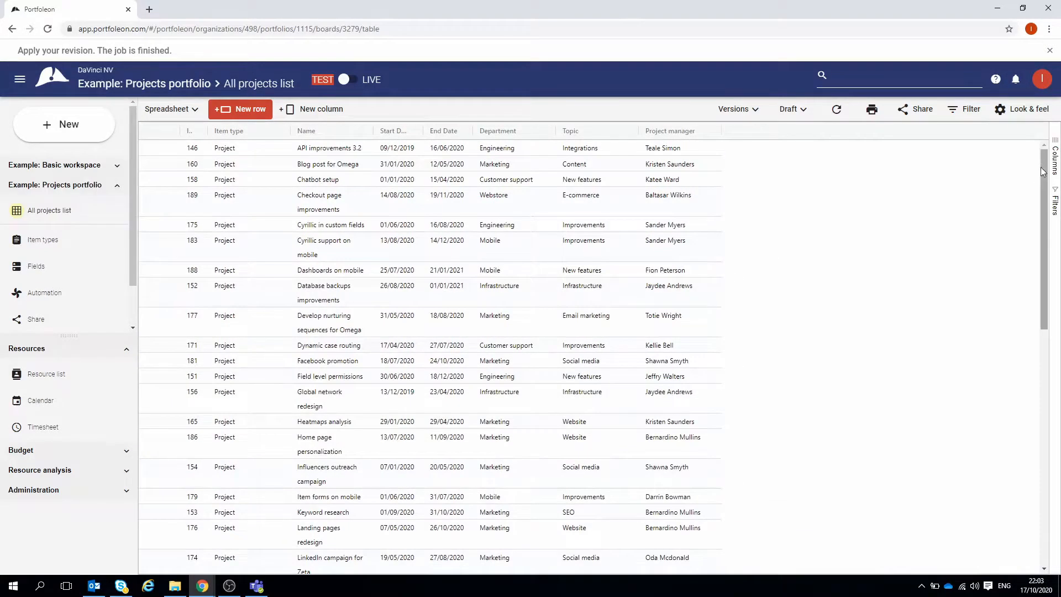
mouse_move(1043, 172)
mouse_down()
mouse_move(1058, 409)
mouse_move(1036, 161)
mouse_up()
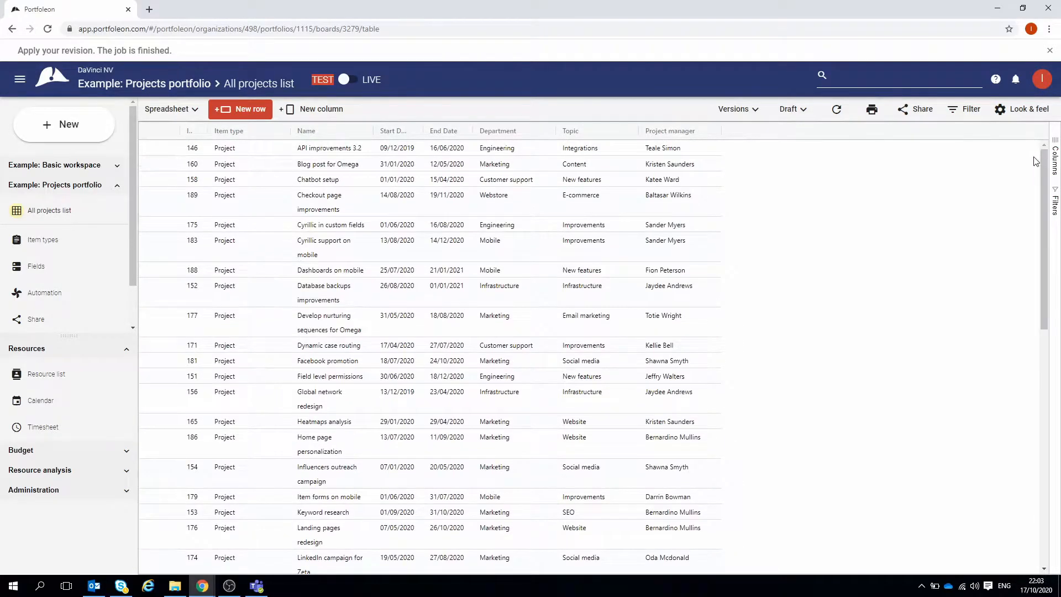
Start a new spreadsheet board named "Marketing projects".
click(71, 125)
click(95, 268)
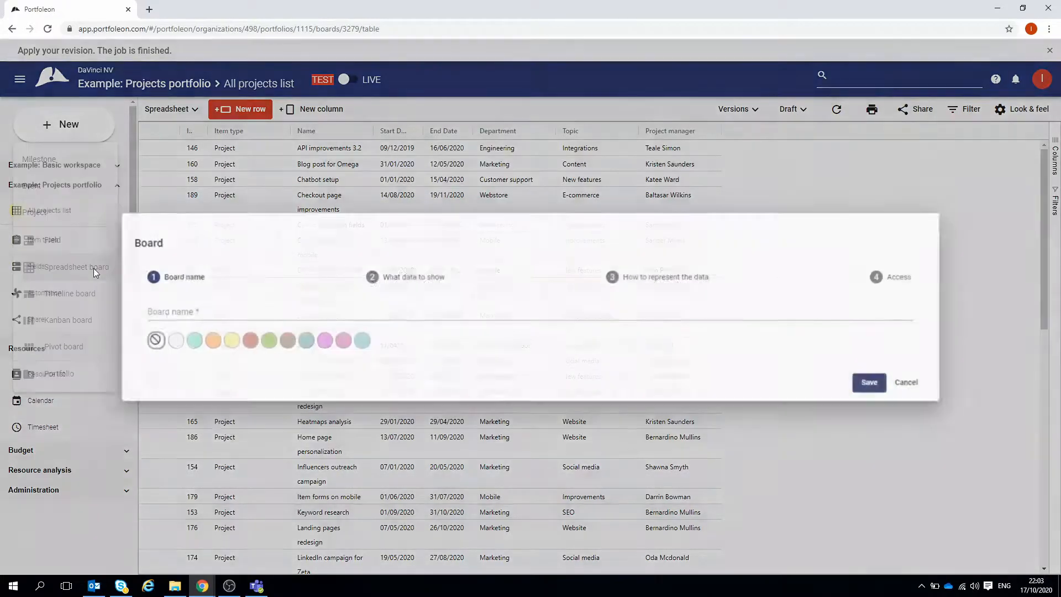
text(Marketing projects)
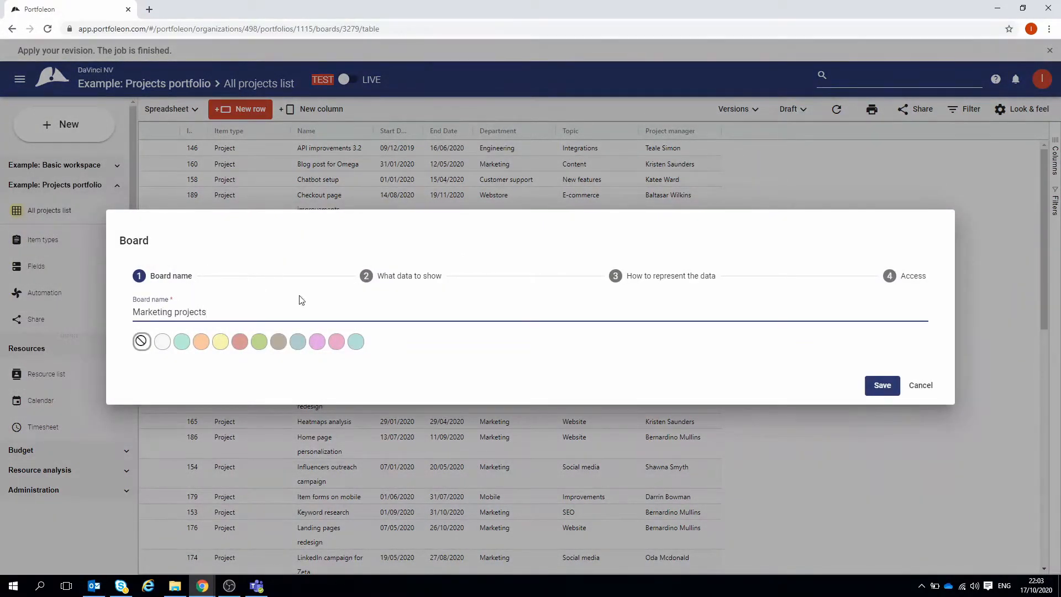
Add the filter condition Department = Marketing to the new search board and save the board.
click(412, 276)
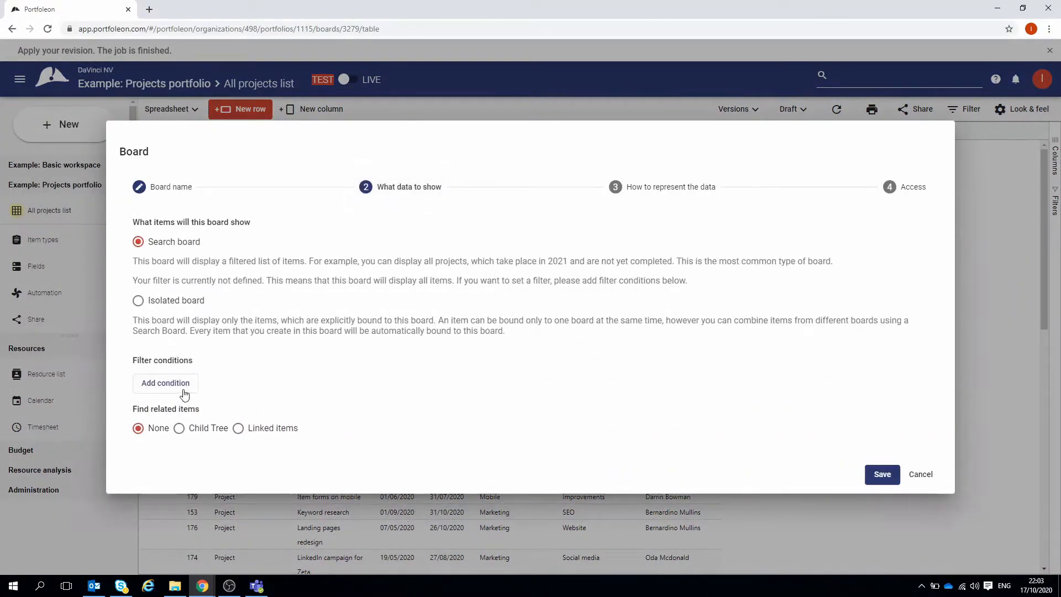
click(171, 385)
click(277, 371)
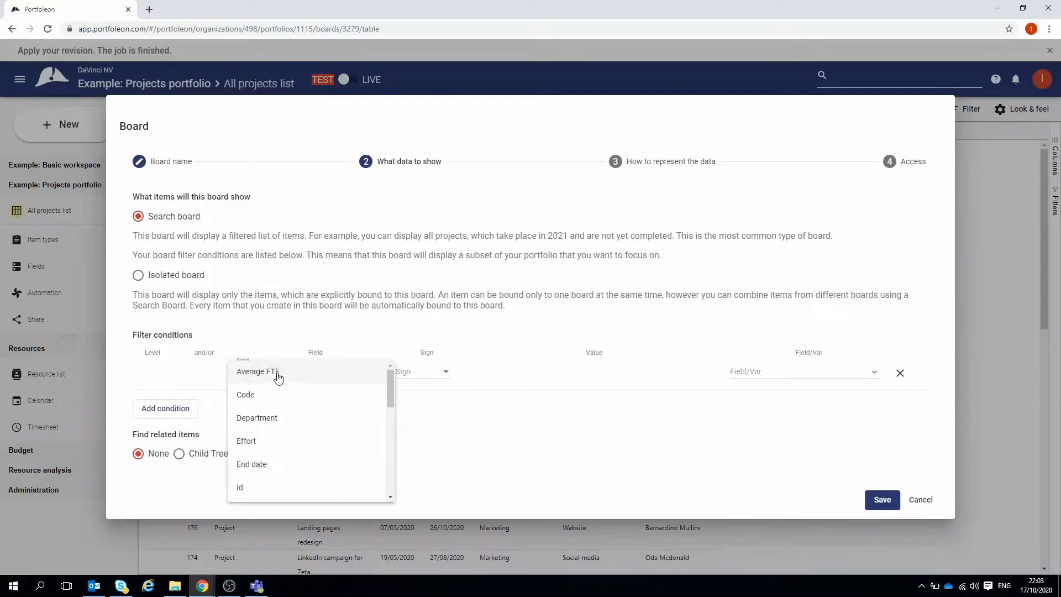
click(288, 420)
click(404, 372)
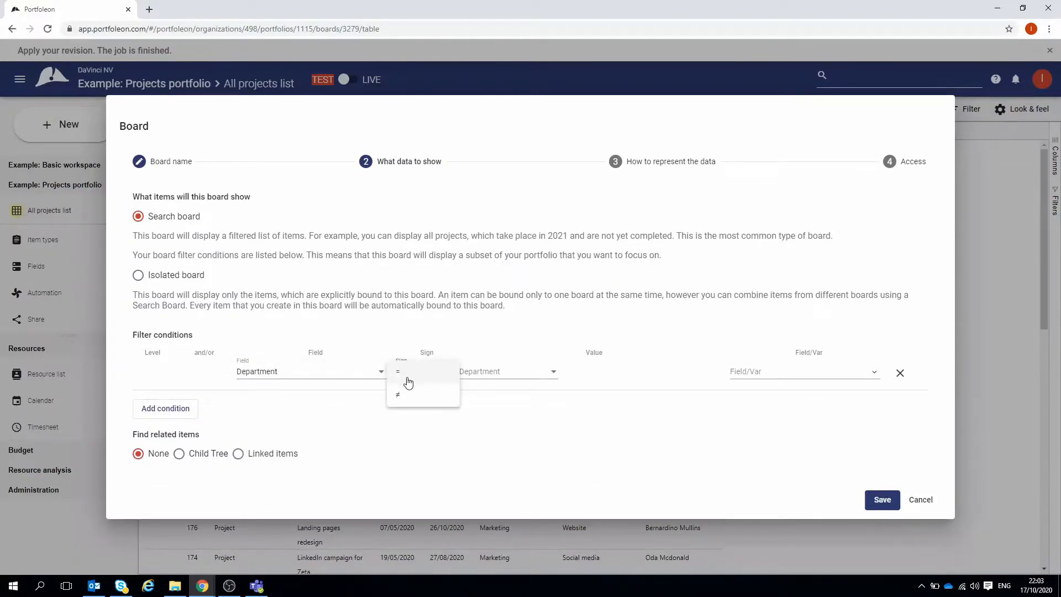
click(409, 380)
click(490, 374)
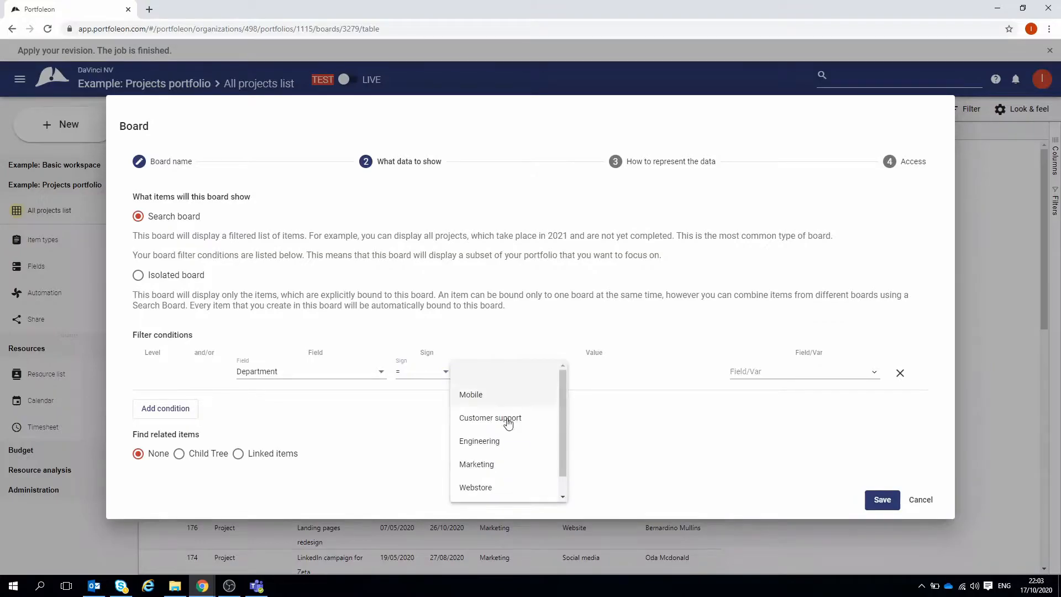
click(516, 471)
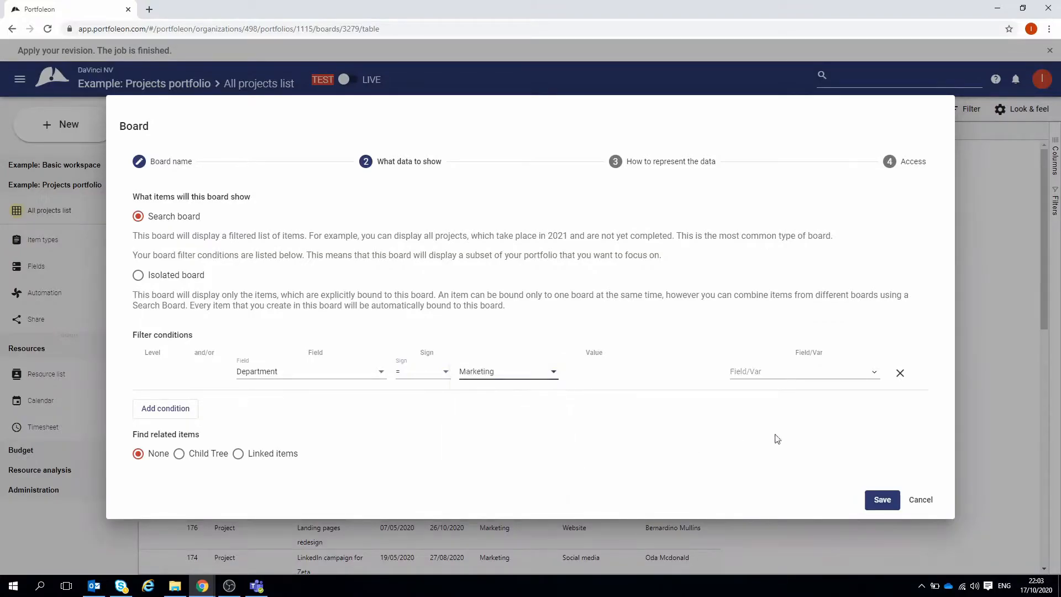
click(890, 505)
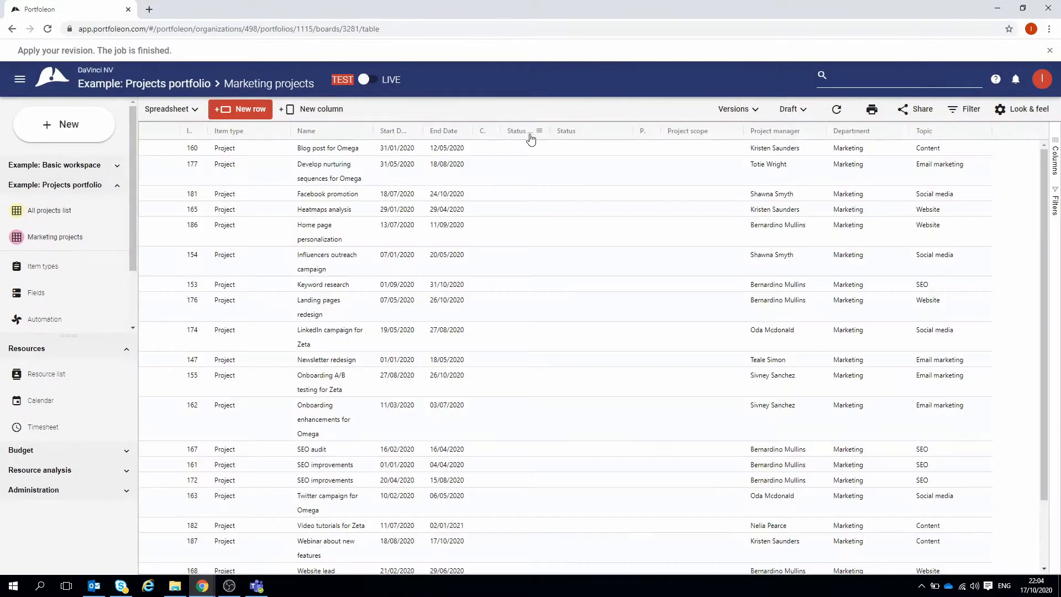
Hide the Complete %, Status date, Status, Priority and Project scope columns on the Marketing projects board.
click(541, 132)
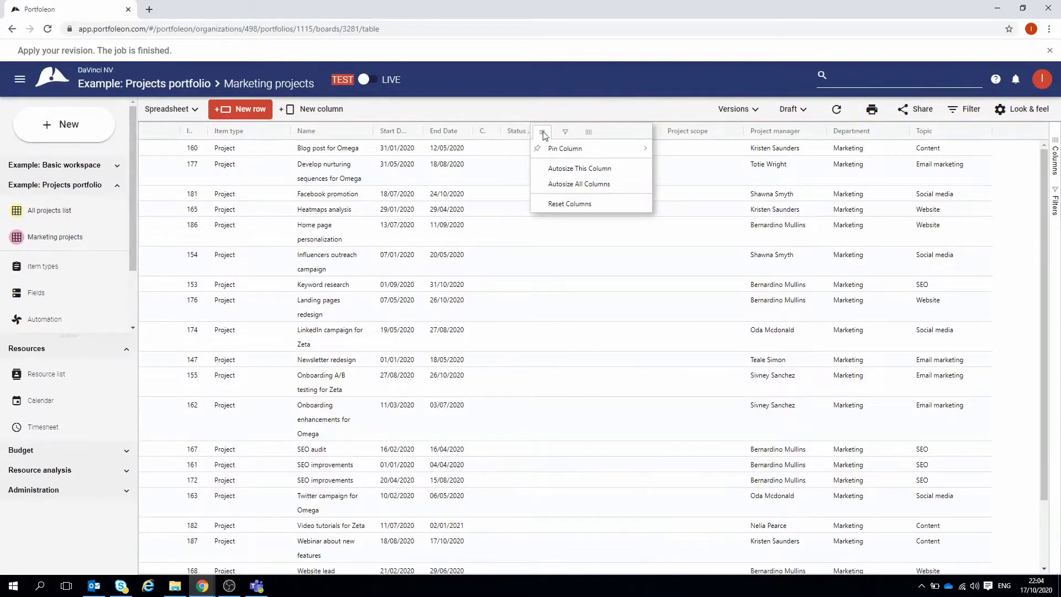
click(589, 133)
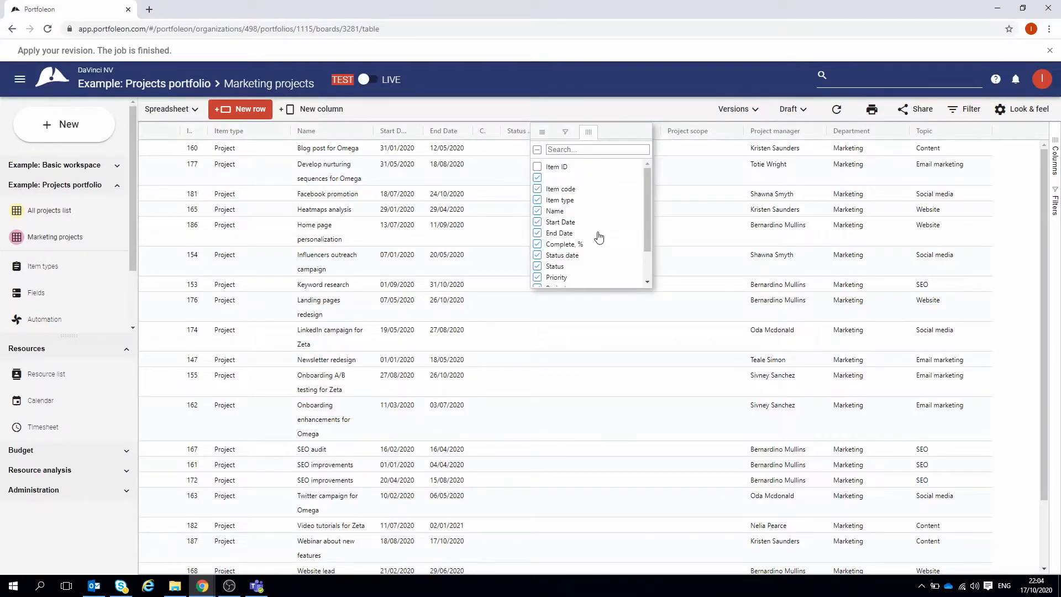
click(564, 244)
click(563, 255)
click(560, 267)
click(559, 277)
scroll(646, 246, down, 1)
click(574, 261)
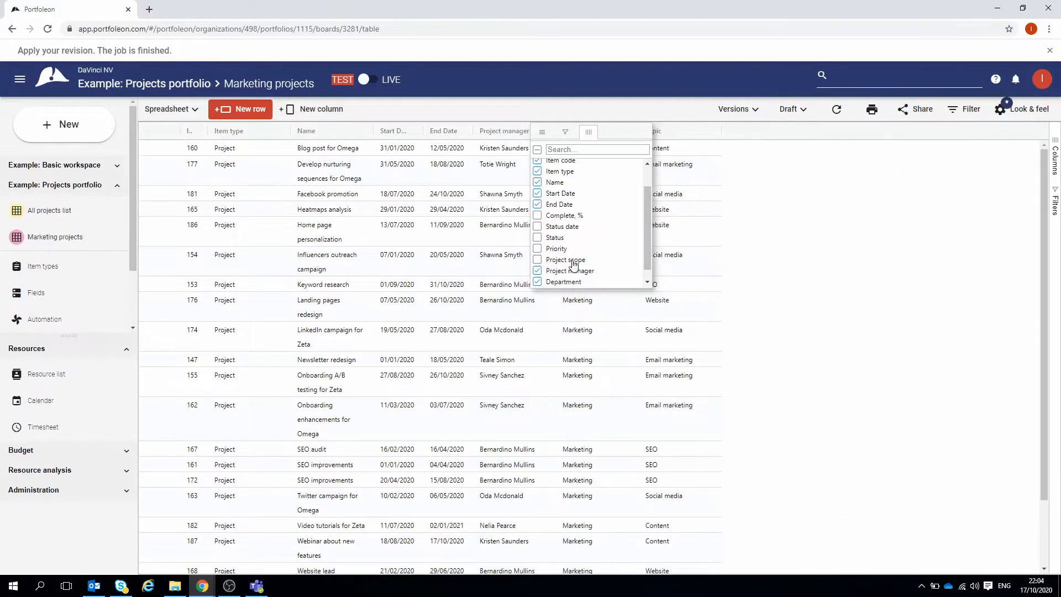
click(747, 135)
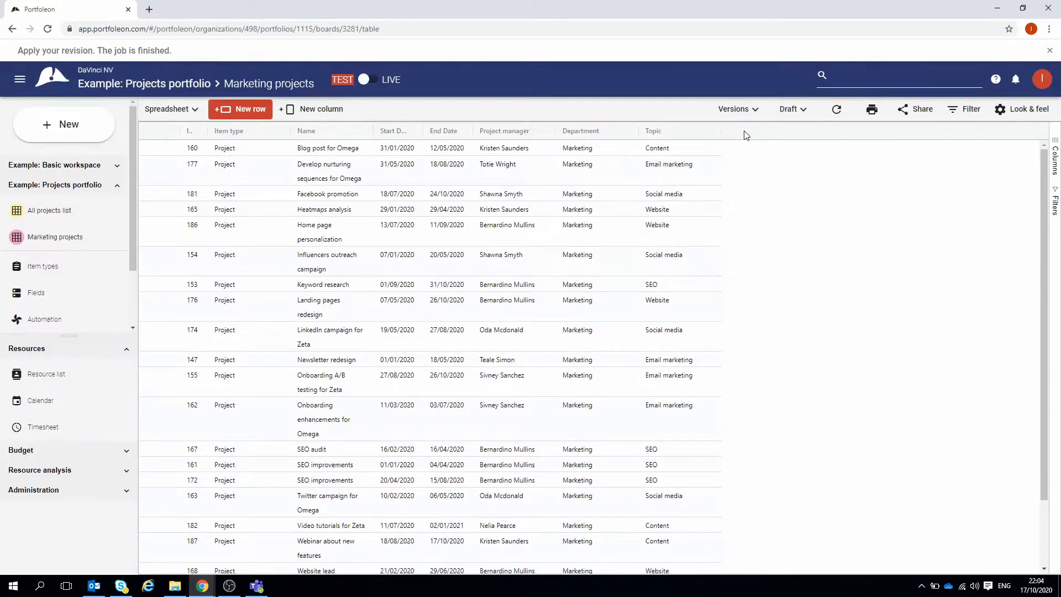
Temporarily filter the Marketing projects board by Topic, first to Content and then to Website.
click(1056, 205)
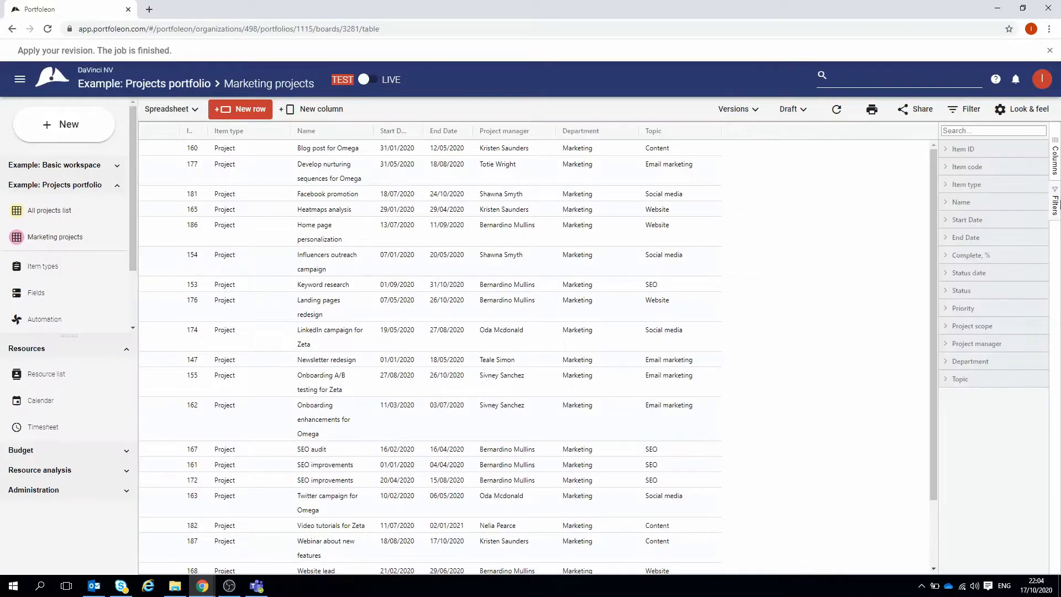
click(945, 378)
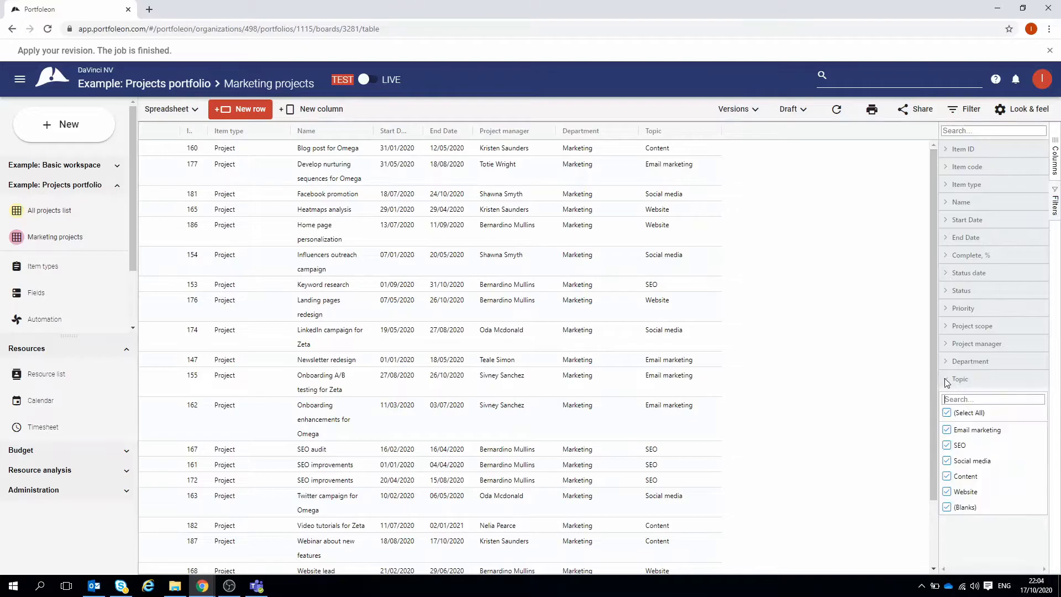
click(966, 414)
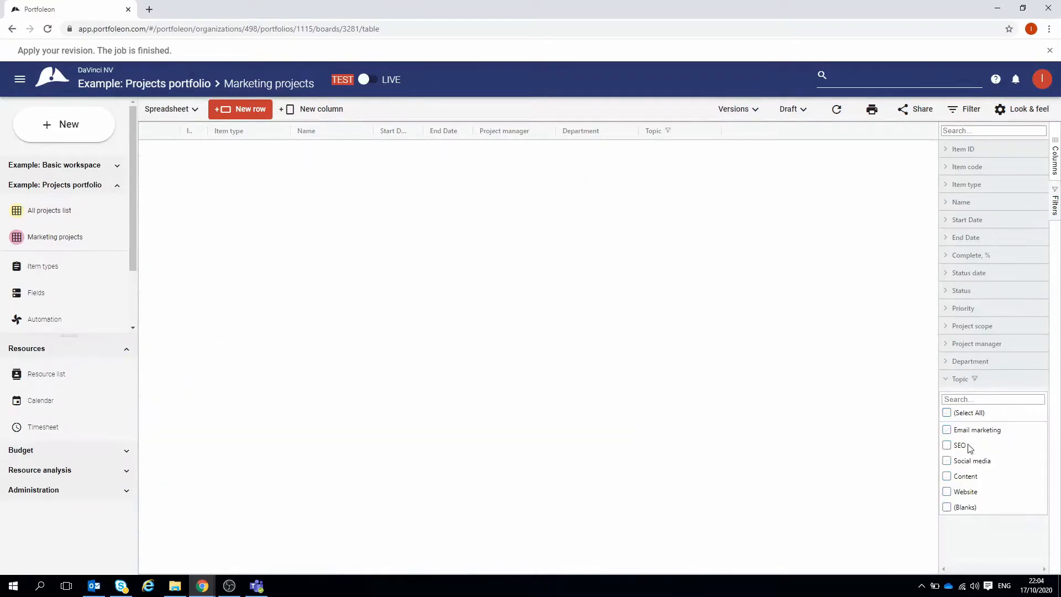
click(974, 481)
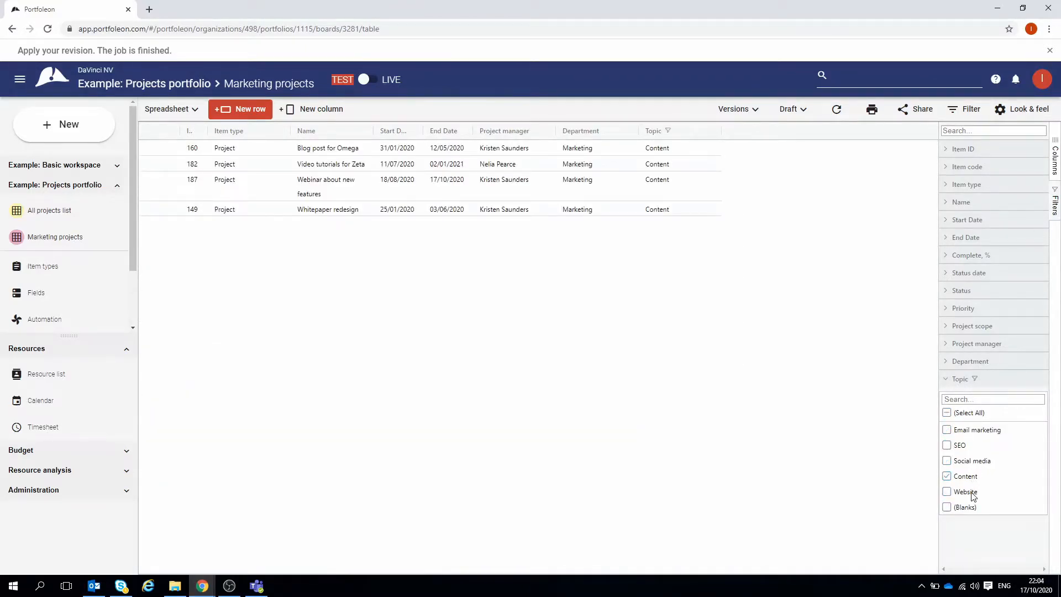
click(968, 482)
click(968, 498)
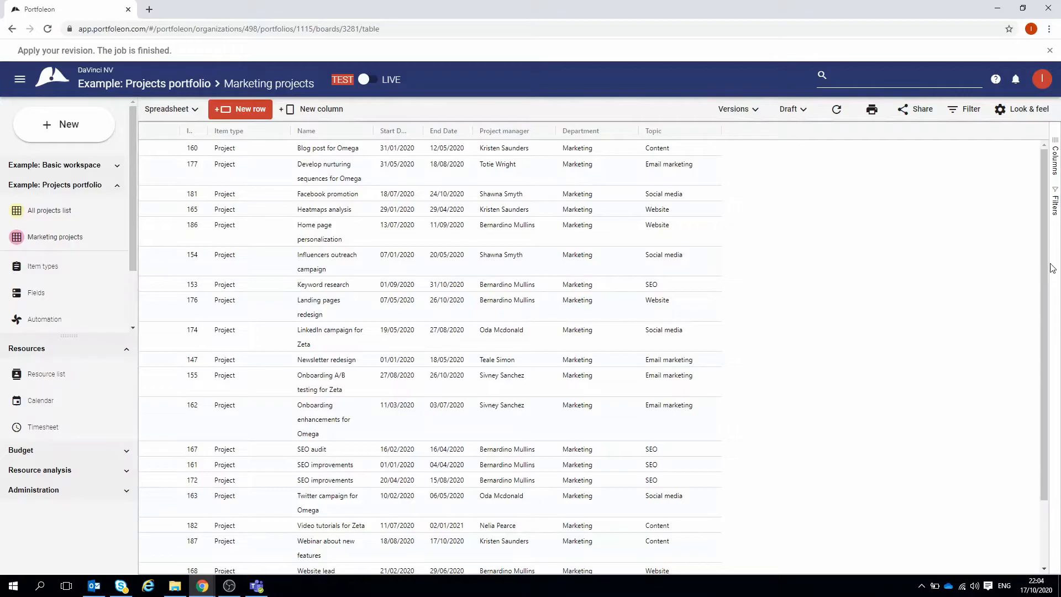
Color-code the Topic cells with the Rainy morning palette, give each topic value its own color, and save the board settings.
click(1031, 109)
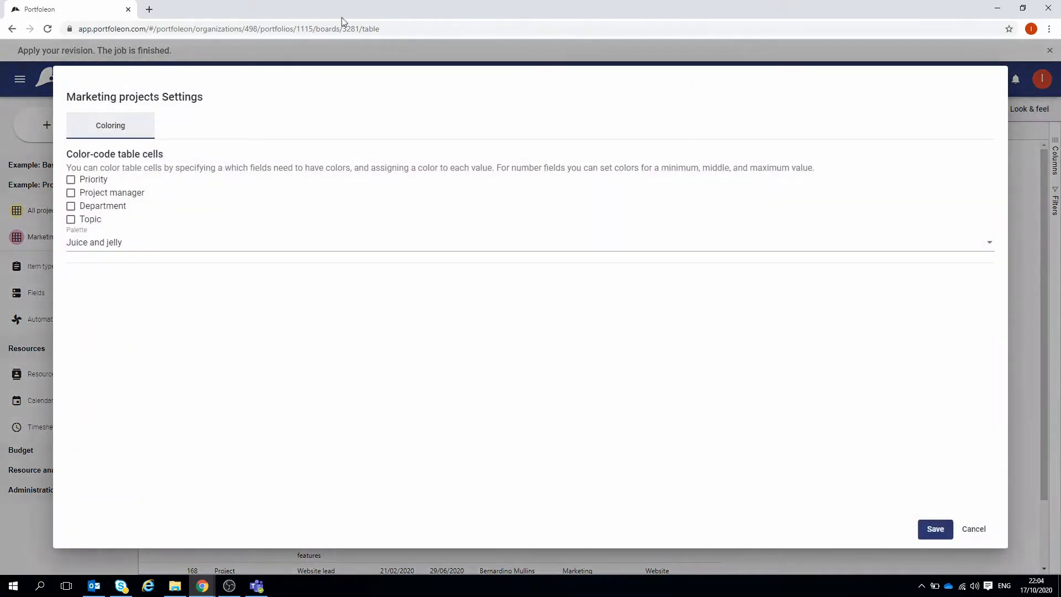
click(86, 220)
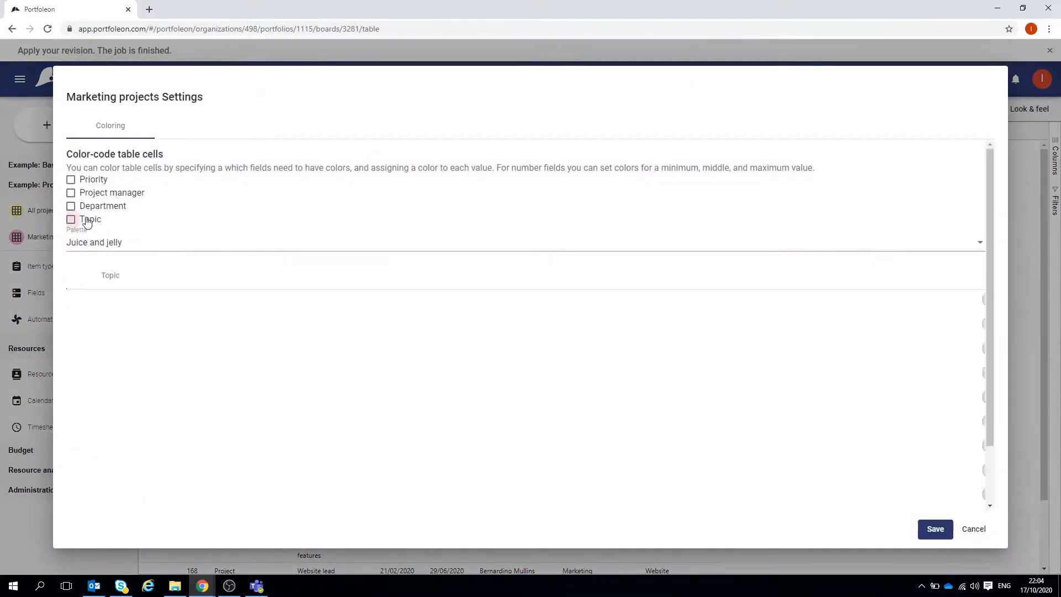
click(102, 247)
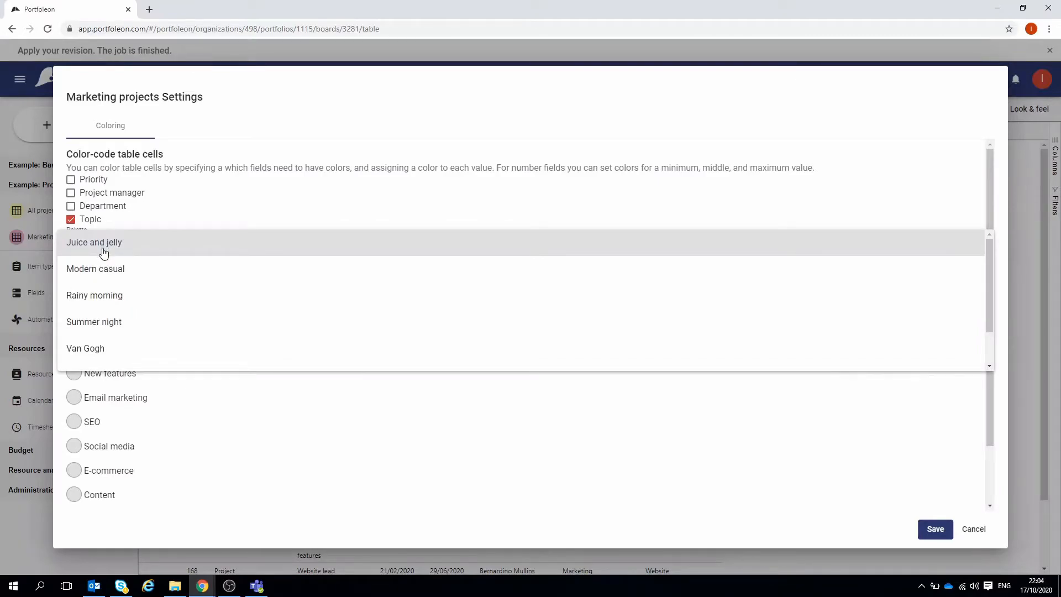
click(109, 296)
click(75, 300)
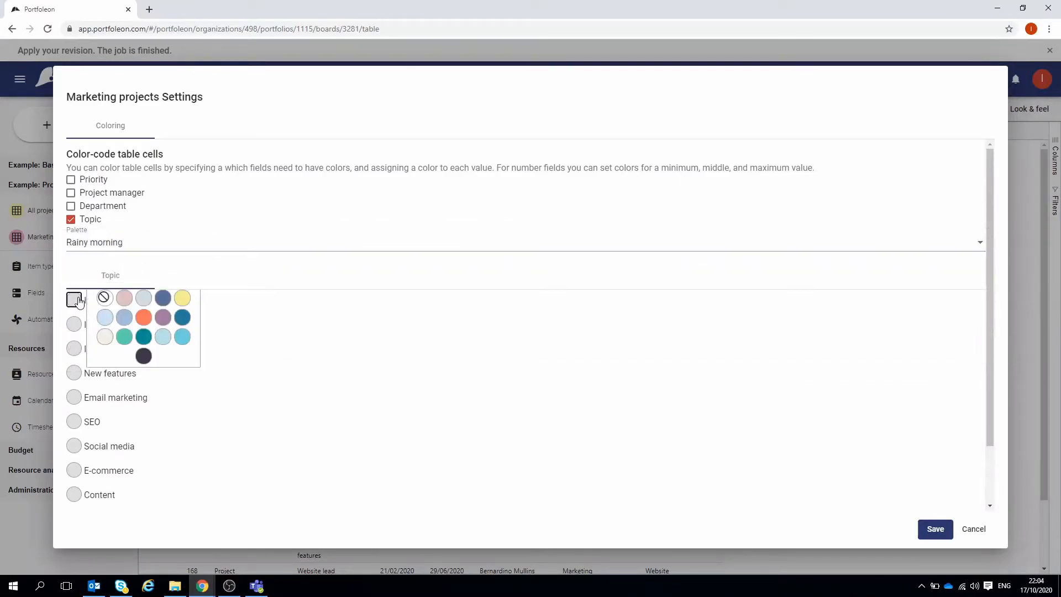
click(125, 301)
click(76, 323)
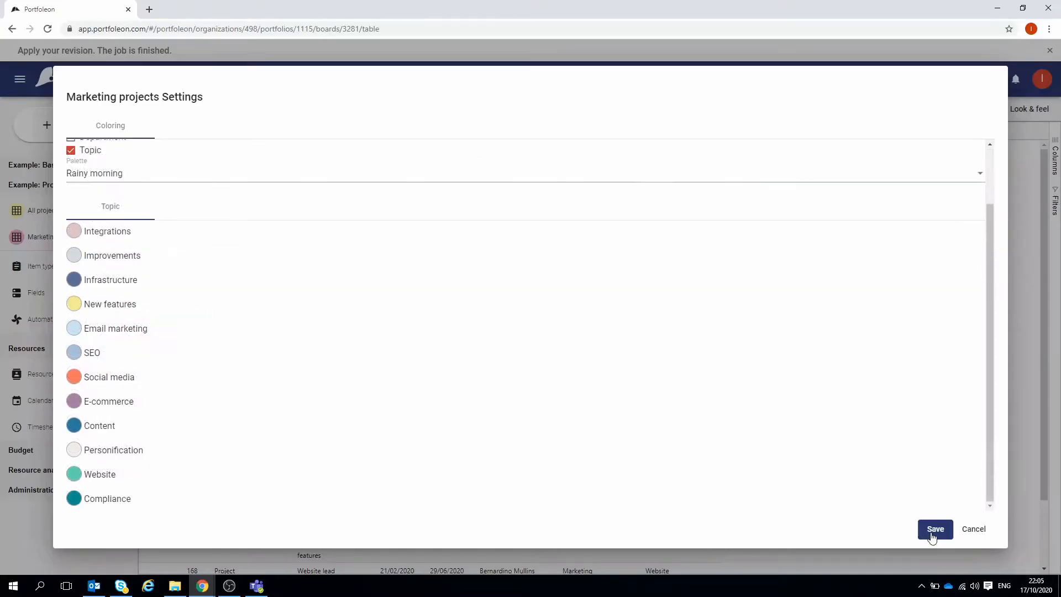
click(934, 529)
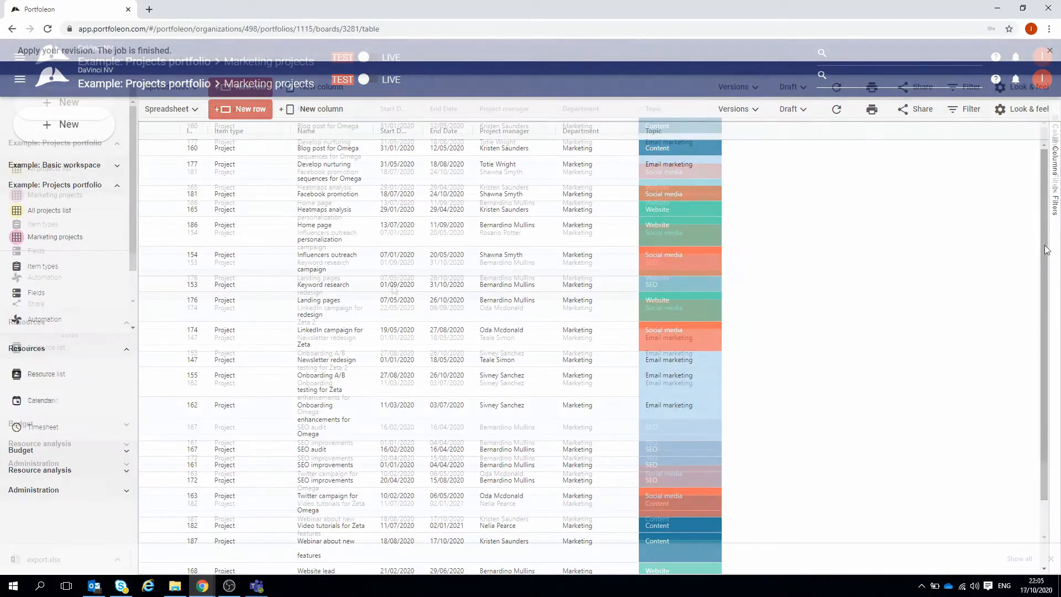
Compare the Marketing projects board against the revision of 17/10/2020, and stop the comparison after reviewing the differences.
right_click(394, 286)
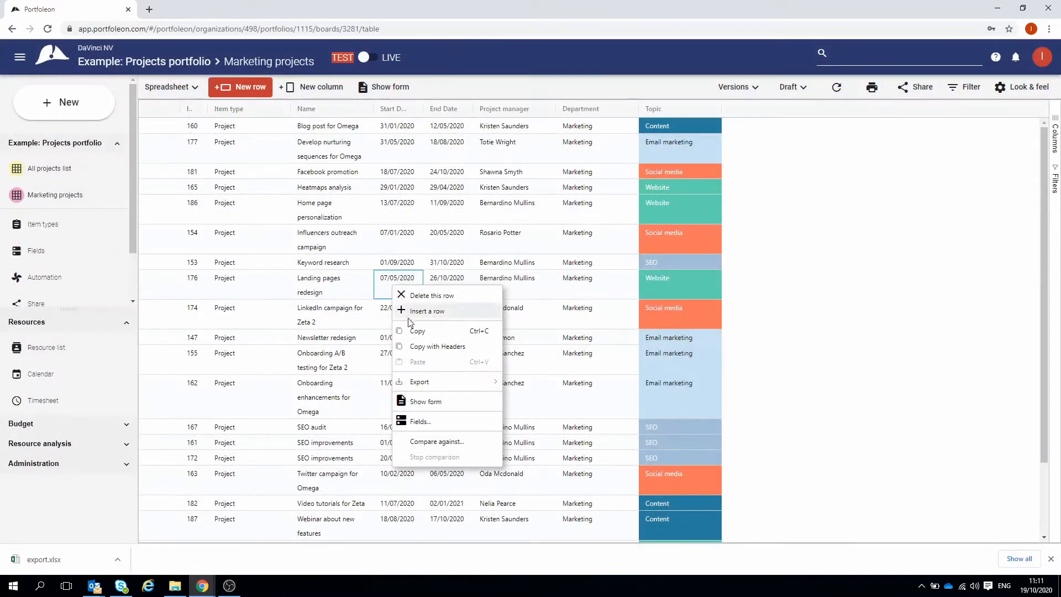
click(446, 442)
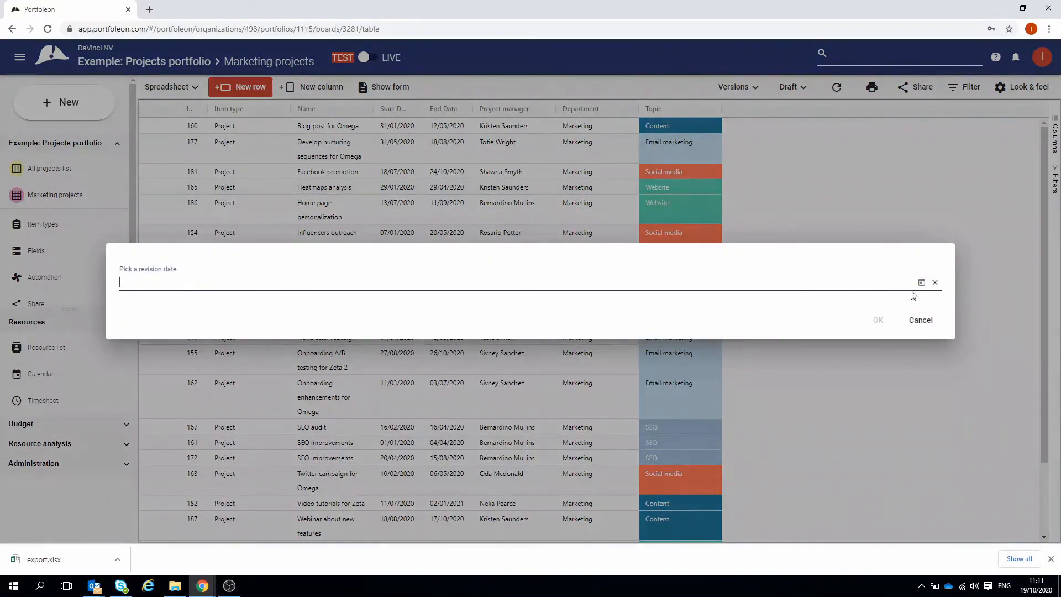
click(921, 285)
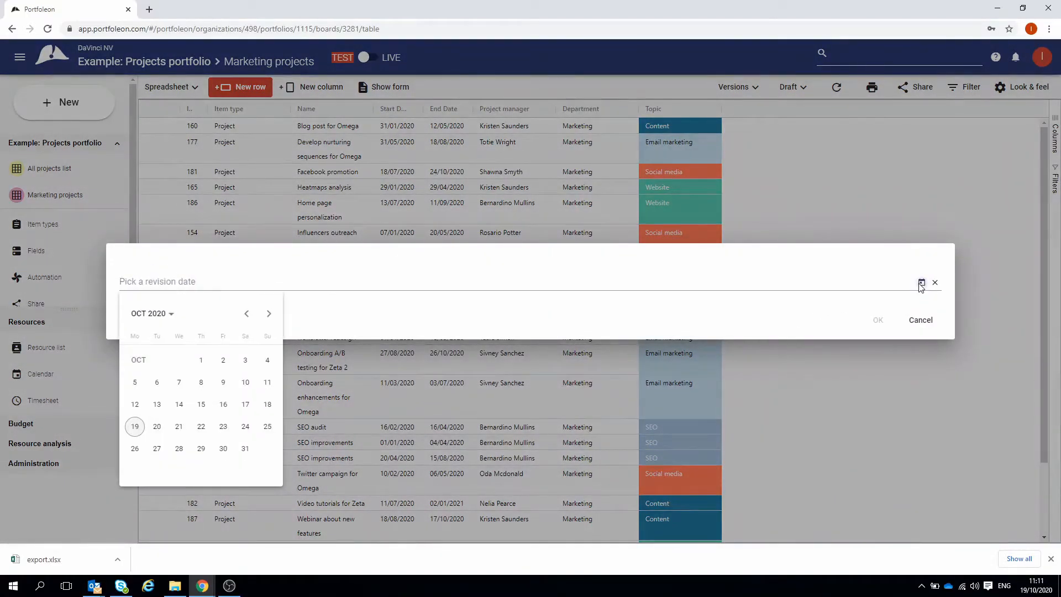
click(247, 406)
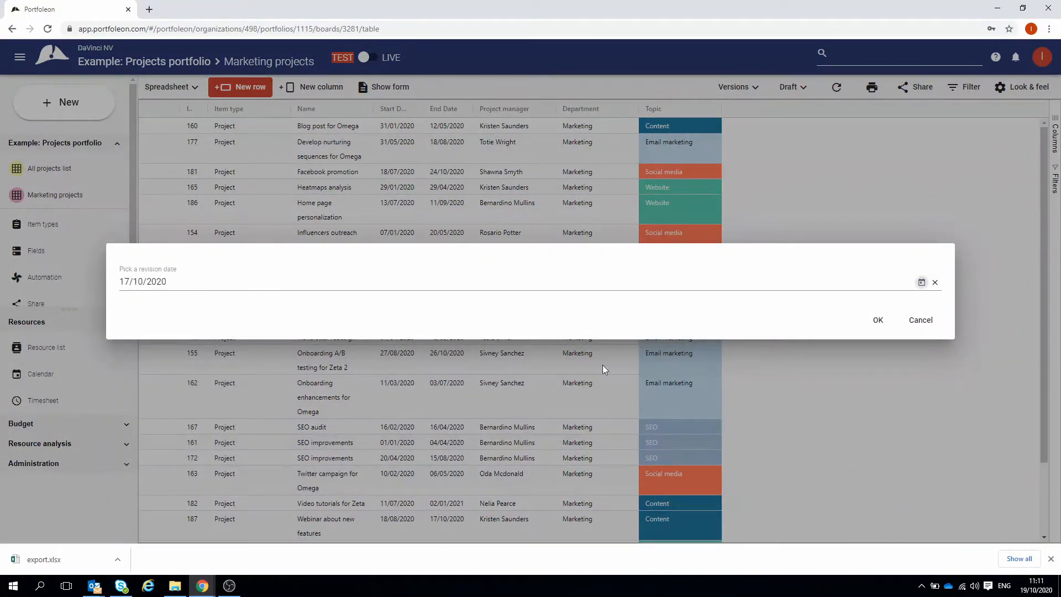
click(877, 322)
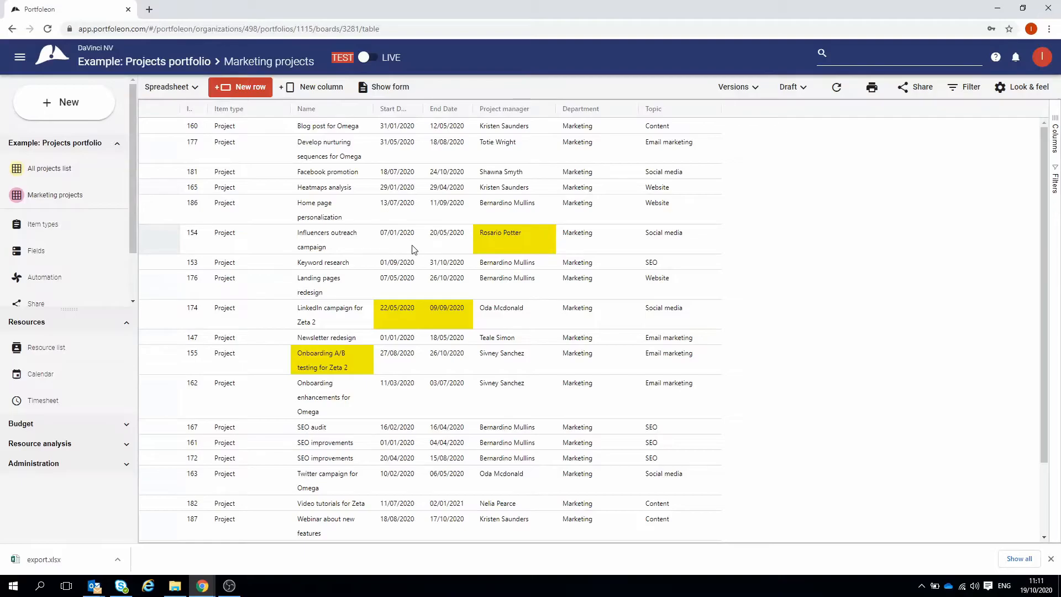
right_click(407, 248)
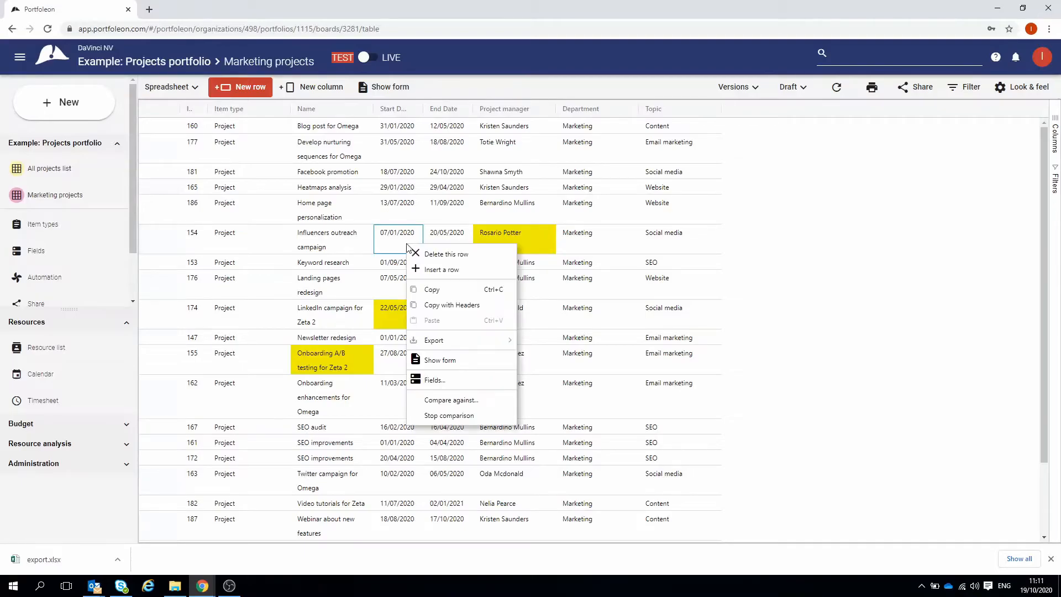
click(463, 417)
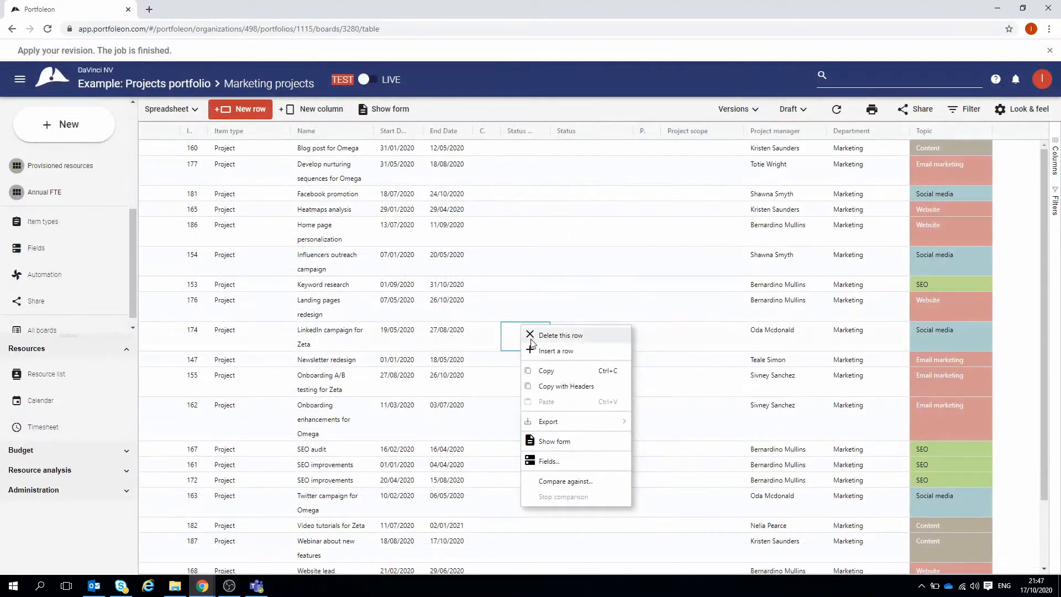
Export the Marketing projects board to Excel (.xlsx) and switch the board from Spreadsheet to the Timeline view.
mouse_move(570, 425)
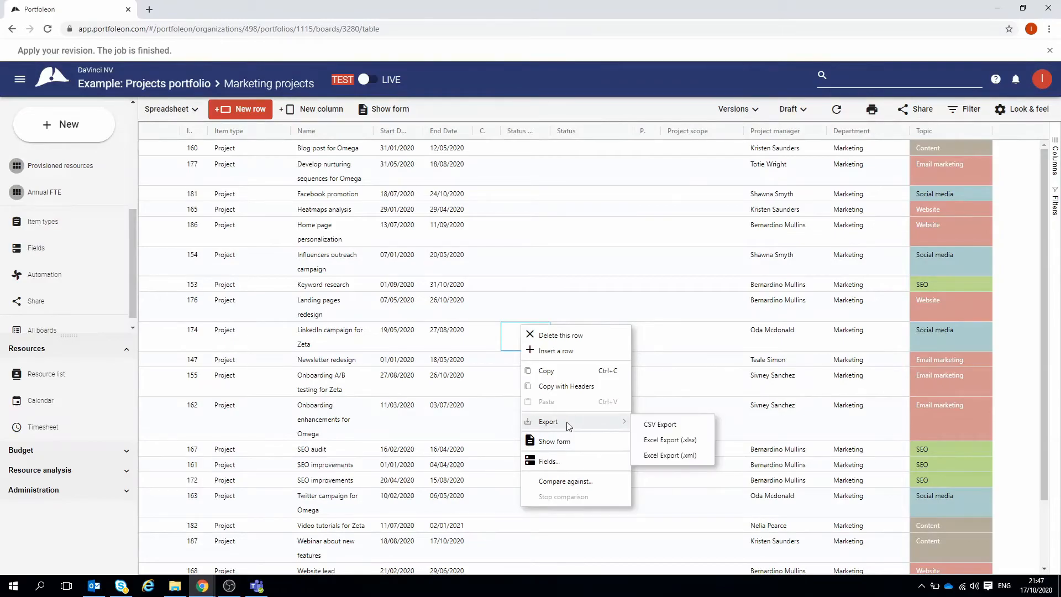
click(660, 441)
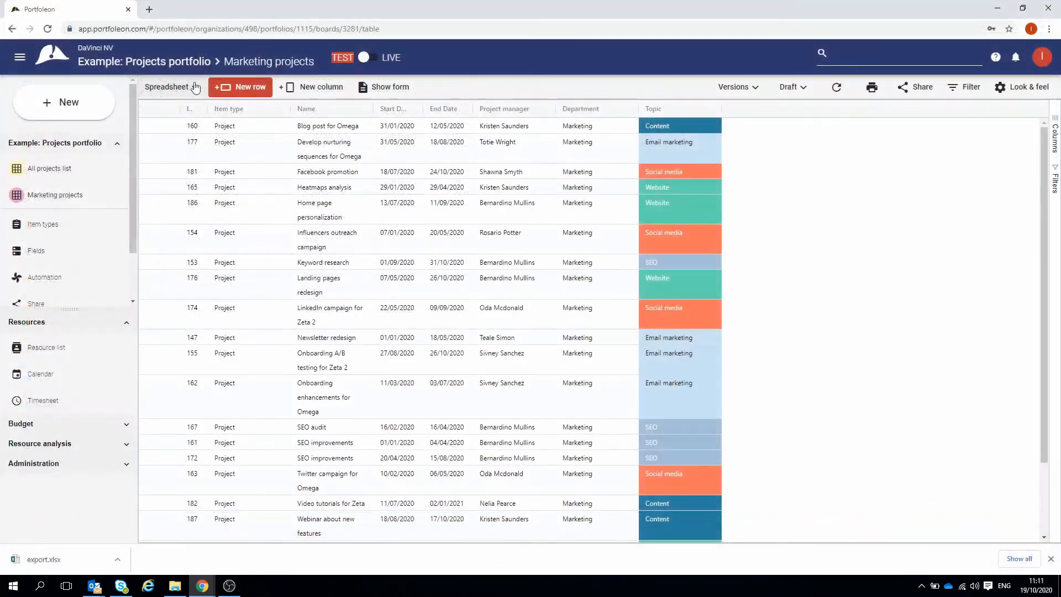
click(197, 87)
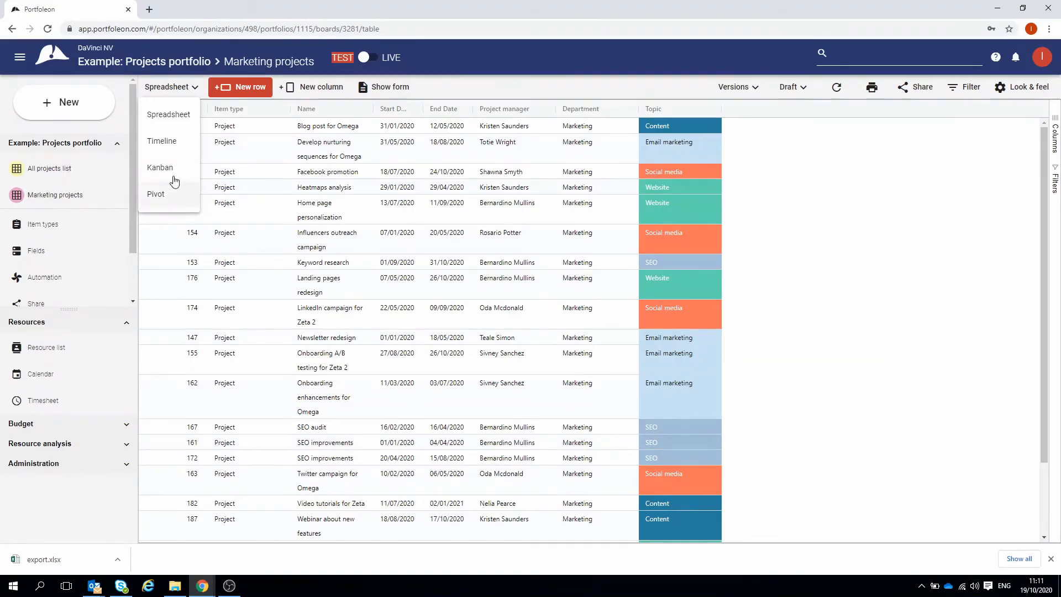
click(169, 141)
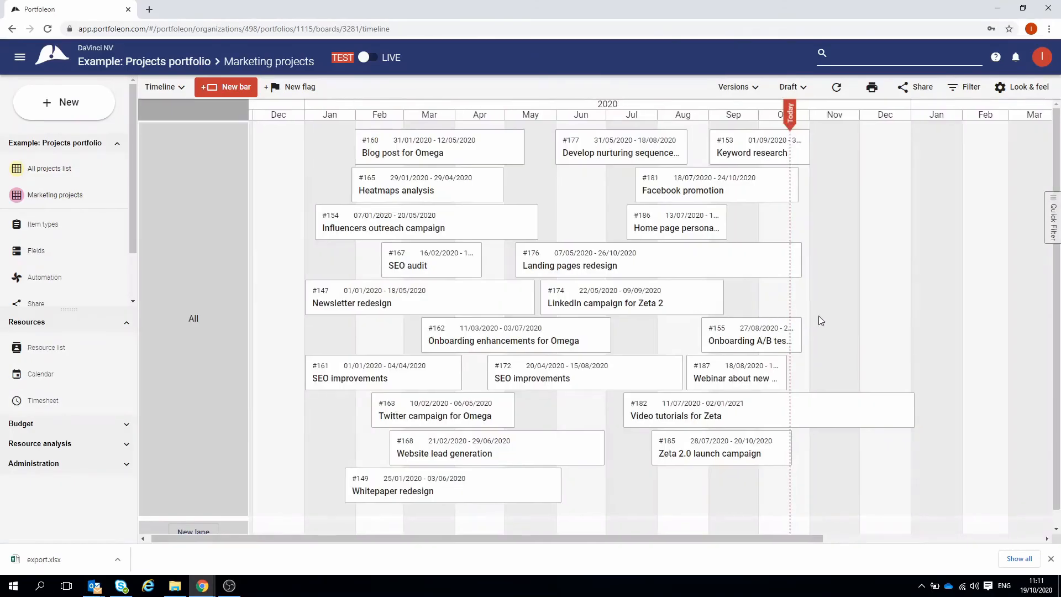